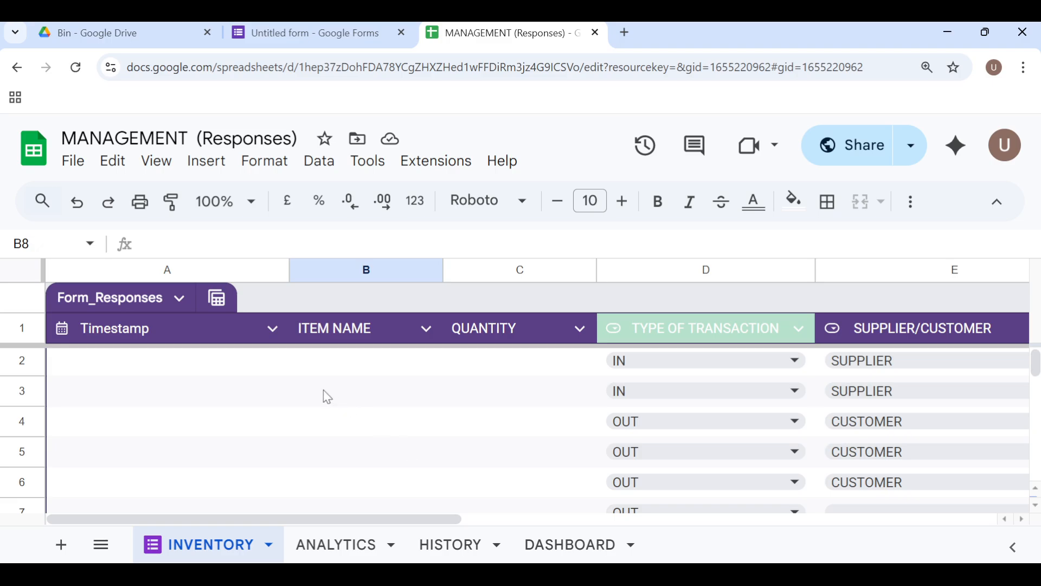
- Enter MALT as the item name in B2 with a quantity of 200 in C2
left_click(310, 375)
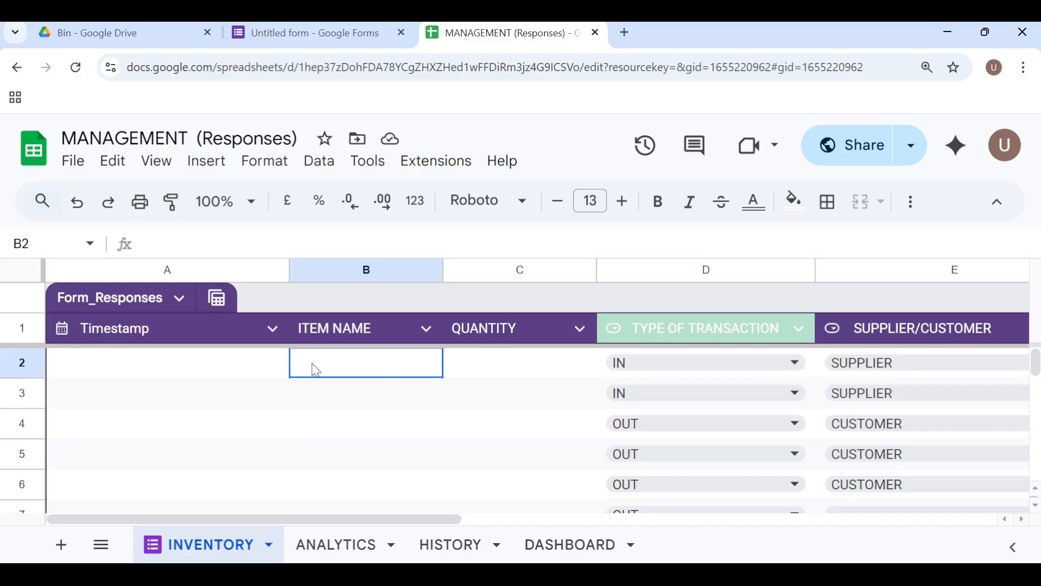
double_click(313, 364)
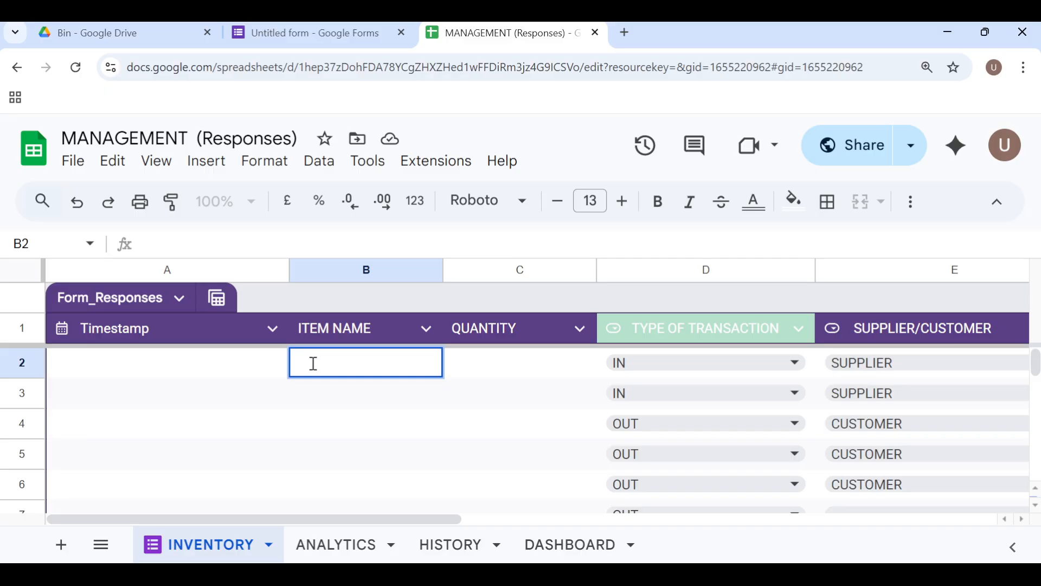
type("MALT")
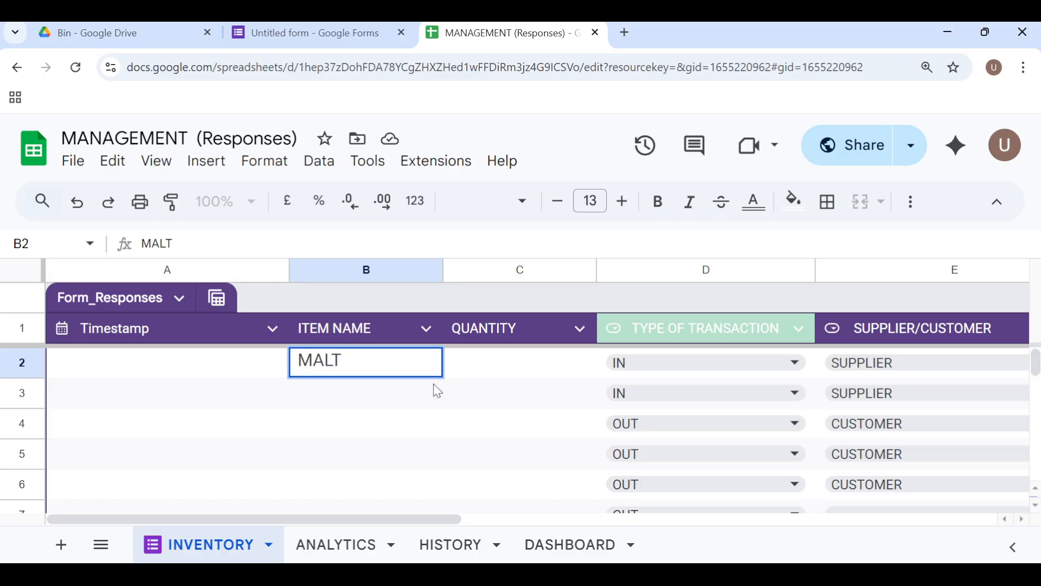
left_click(468, 363)
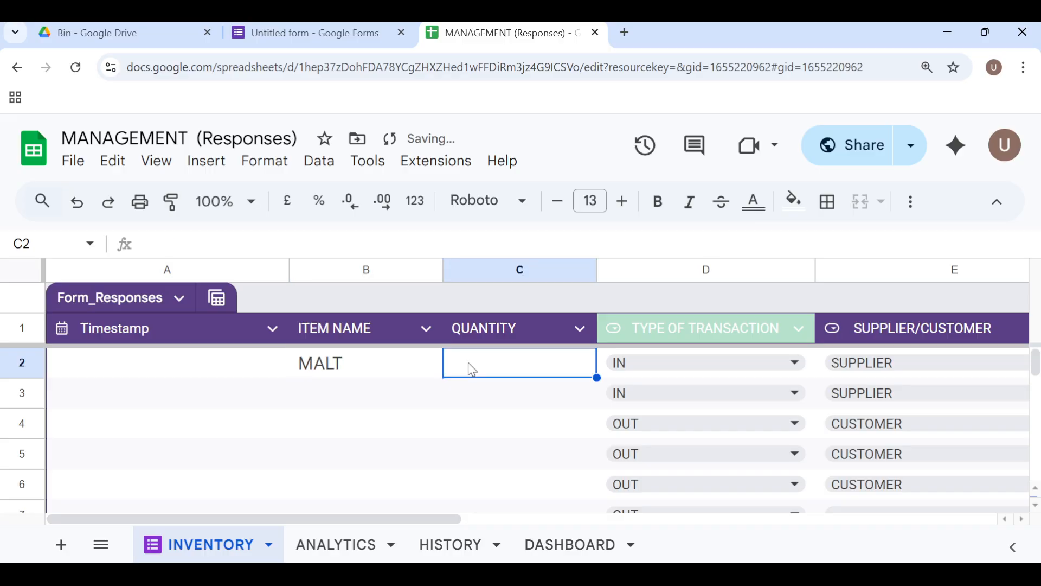
double_click(469, 365)
type("200")
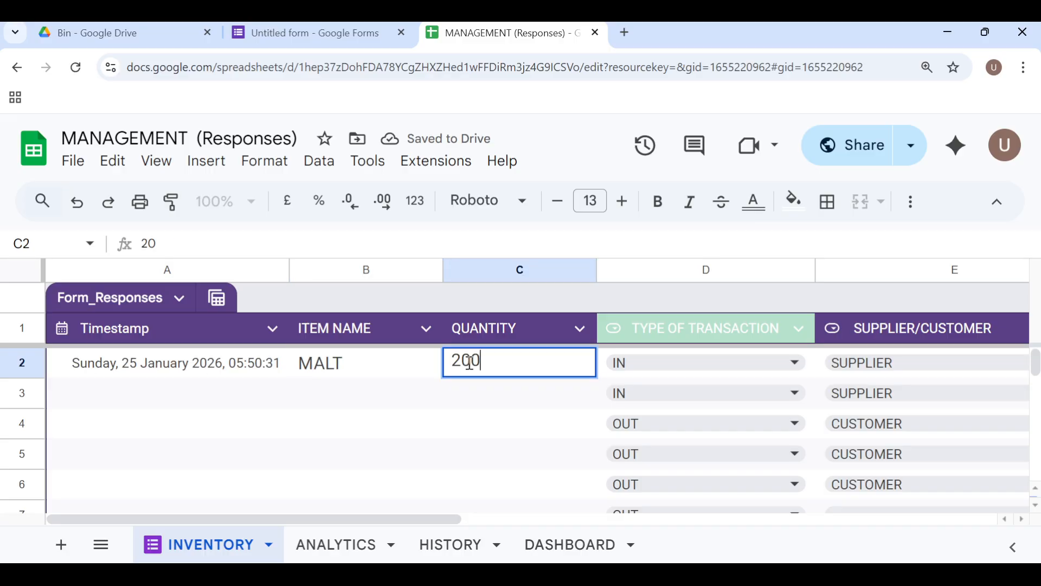
- Choose IN as the transaction type and SUPPLIER as the party type for the MALT entry in row 2
left_click(667, 361)
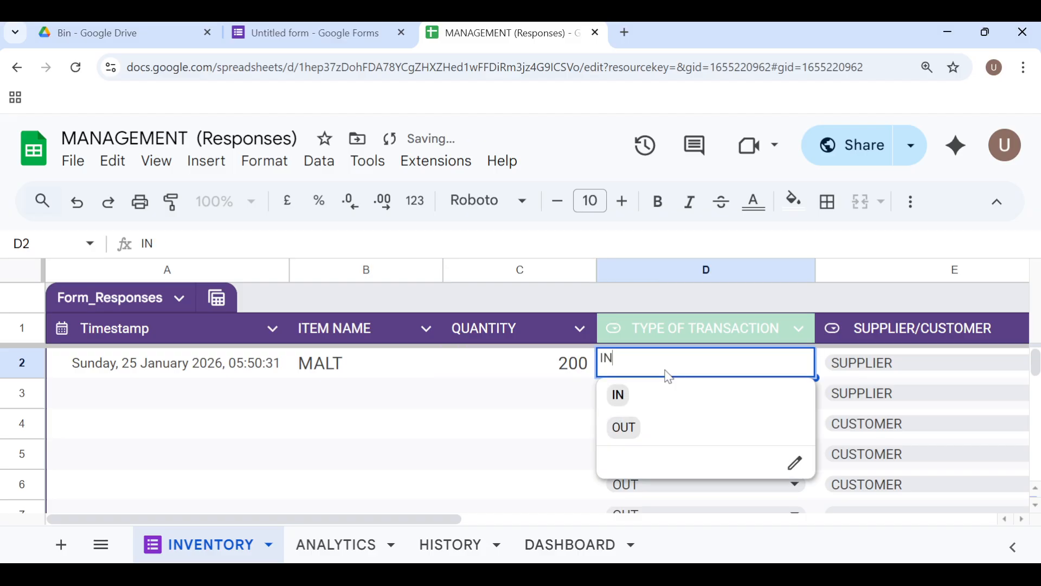
left_click(644, 402)
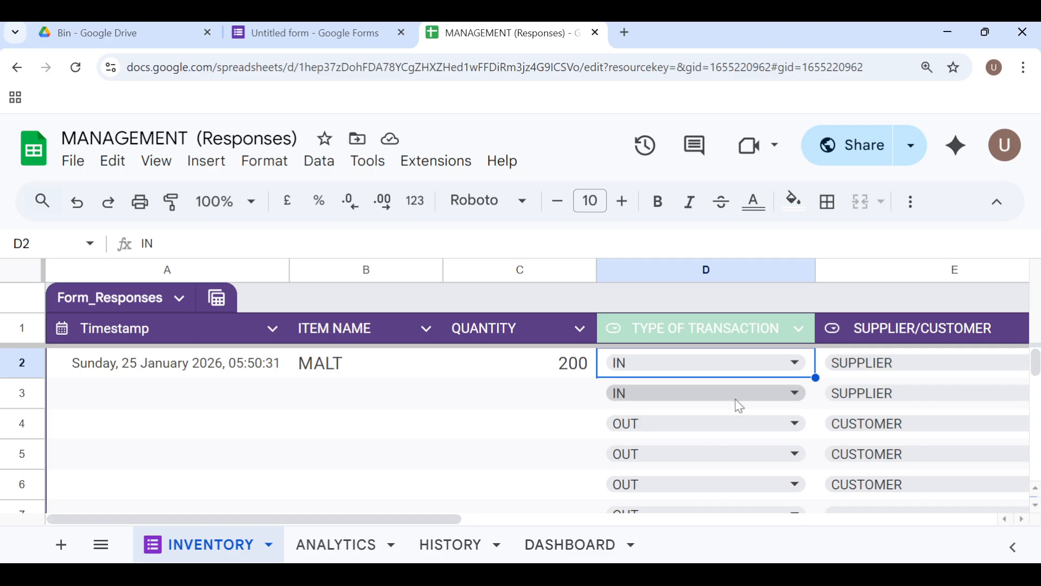
scroll(736, 402, "right", 3)
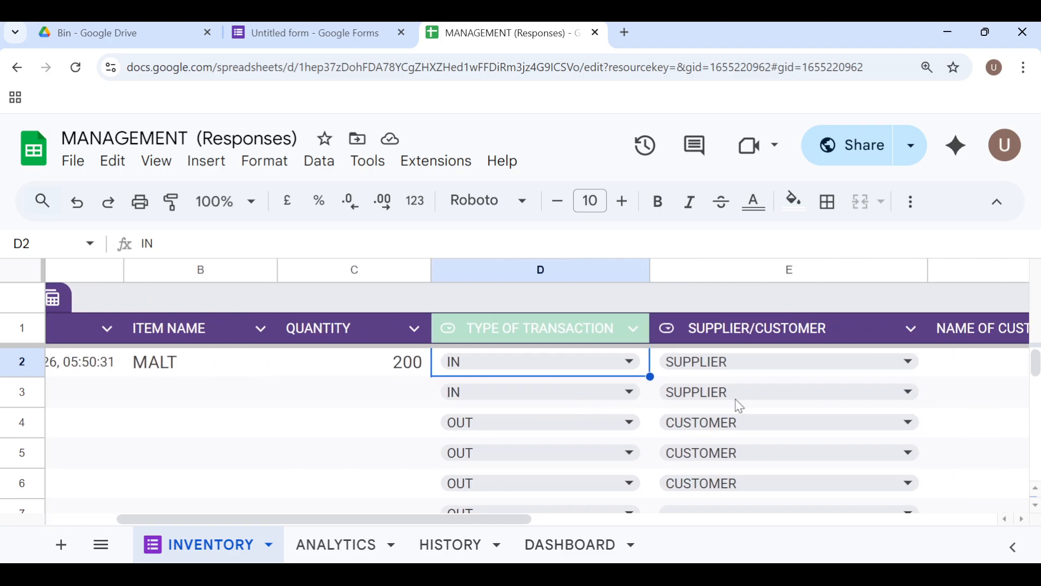
left_click(890, 358)
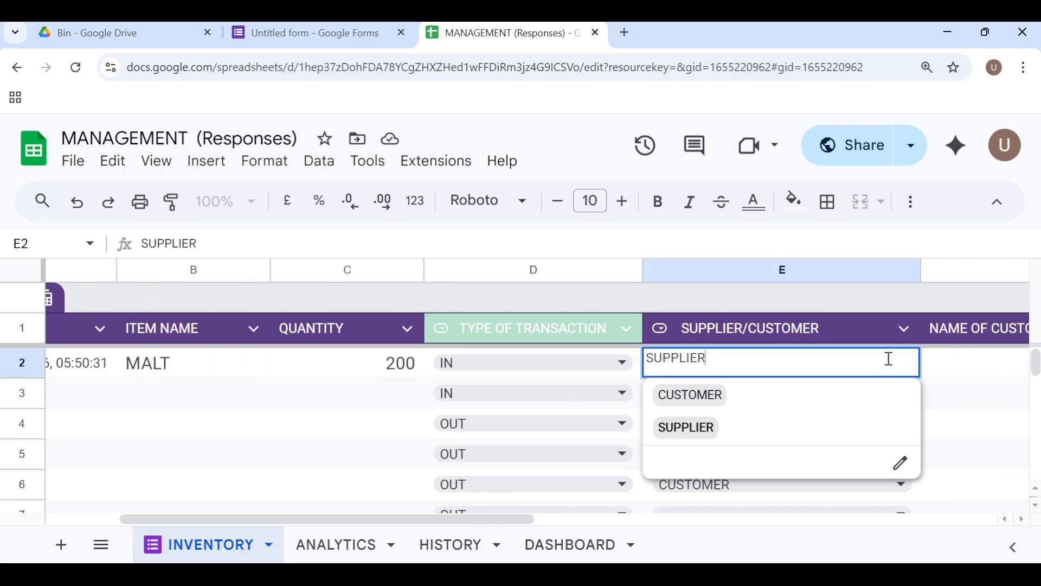
left_click(800, 427)
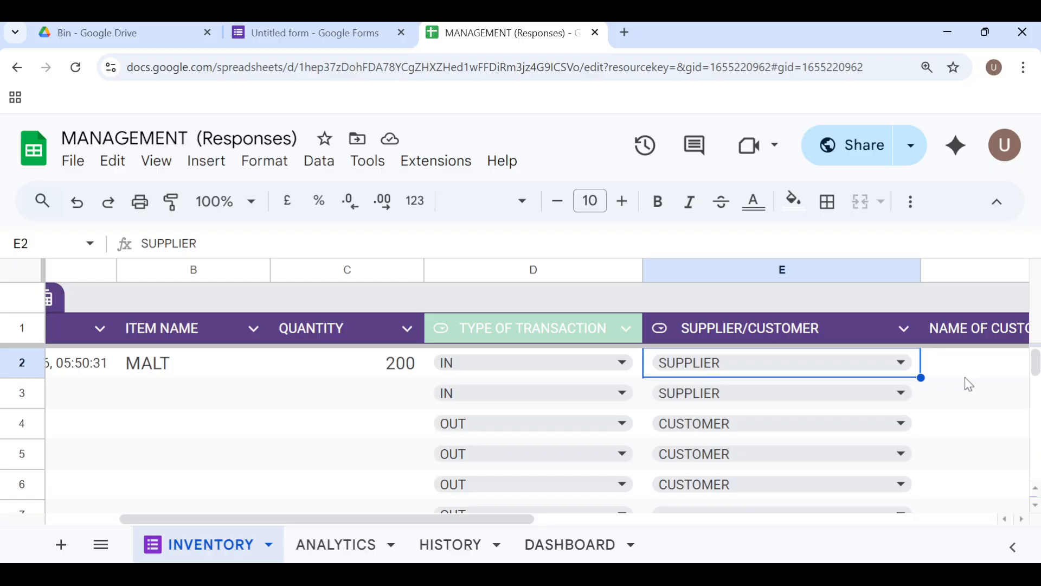
- Enter the supplier's name for the MALT entry in F2
left_click(964, 363)
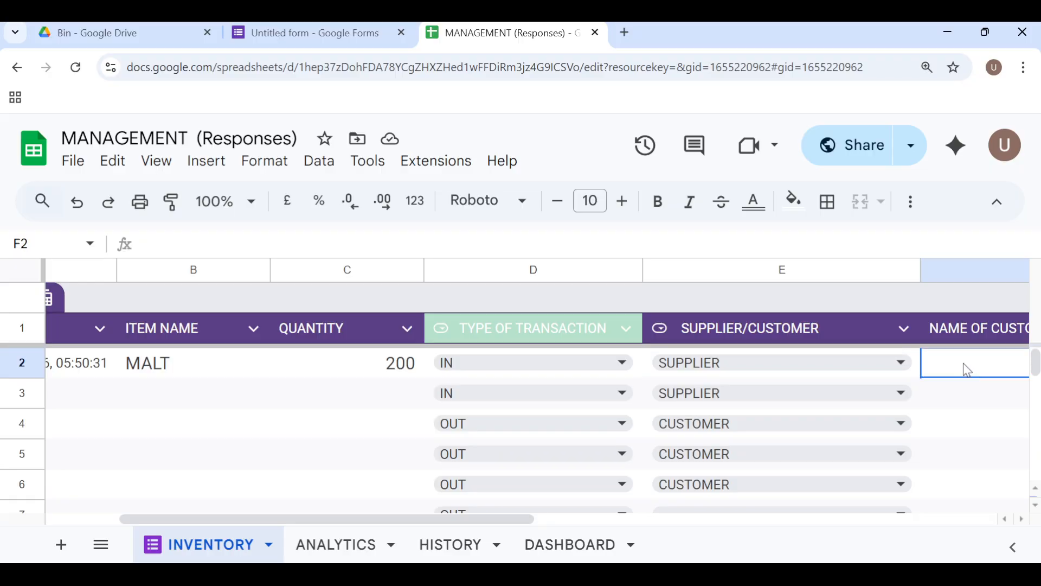
double_click(965, 362)
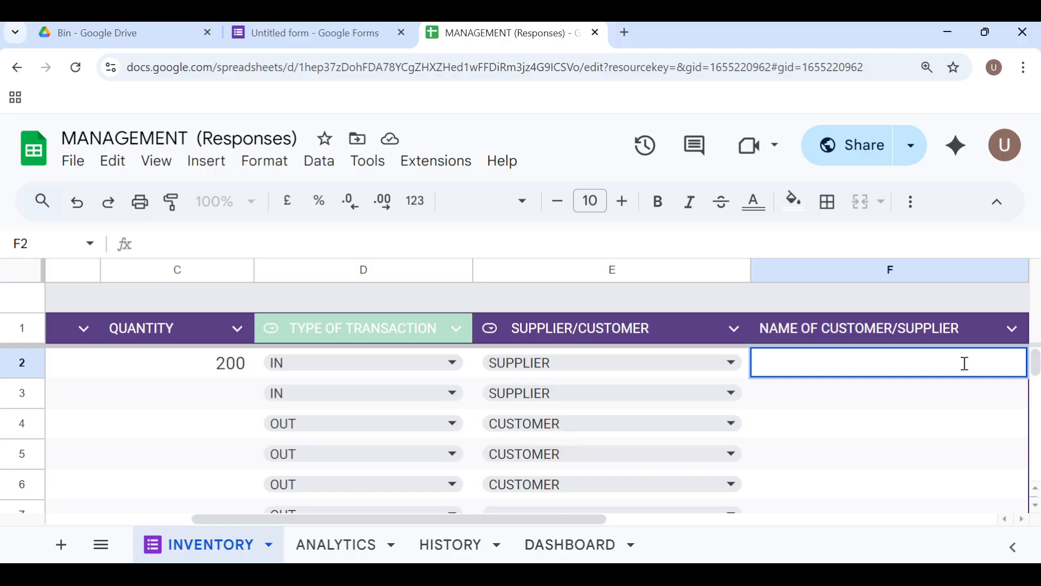
type("JAMES")
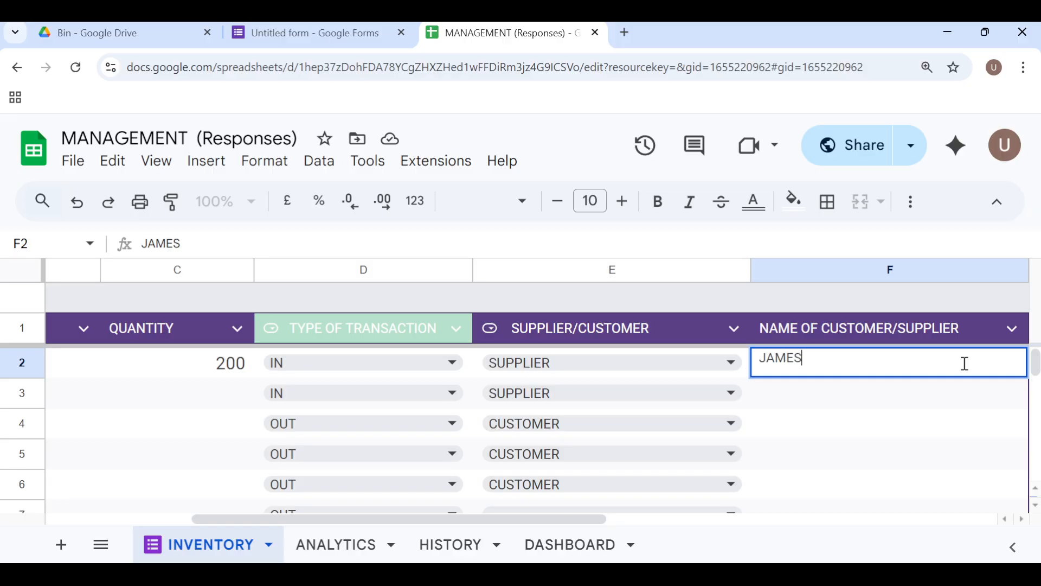
- Enter FANTA as the item name in B3 with a quantity of 300 in C3
scroll(462, 390, "left", 5)
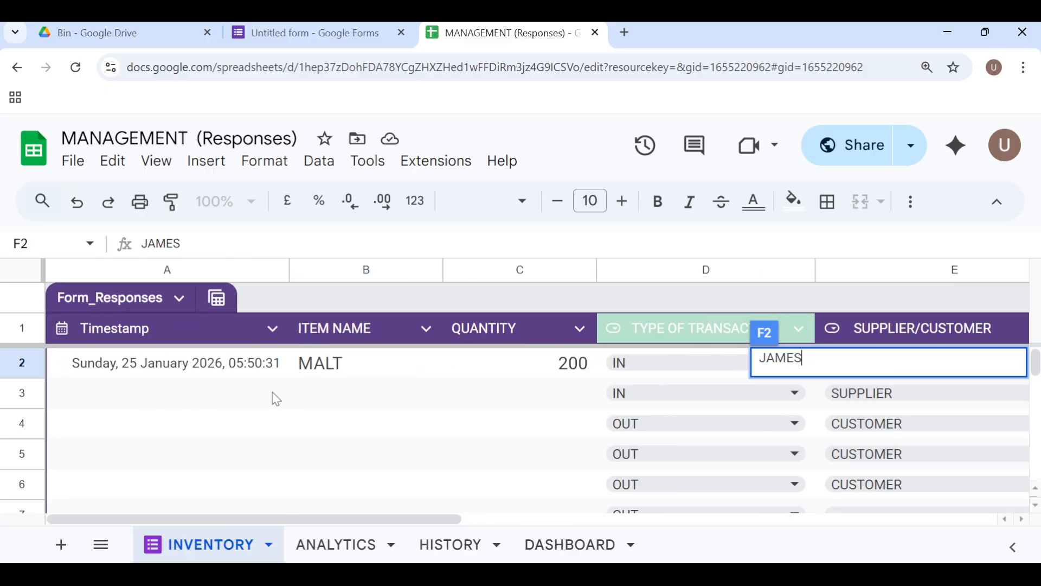
left_click(323, 402)
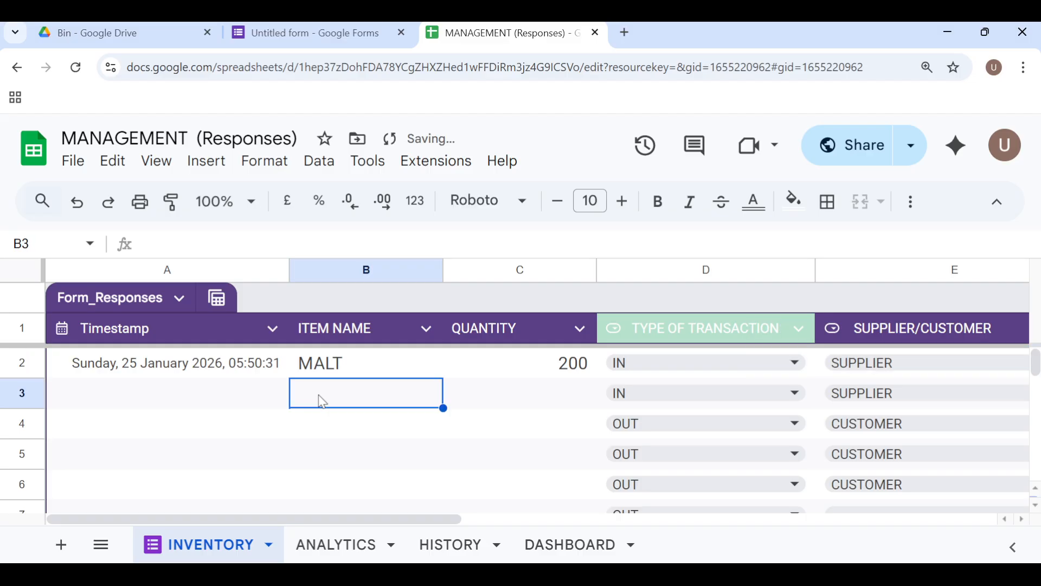
left_click(314, 392)
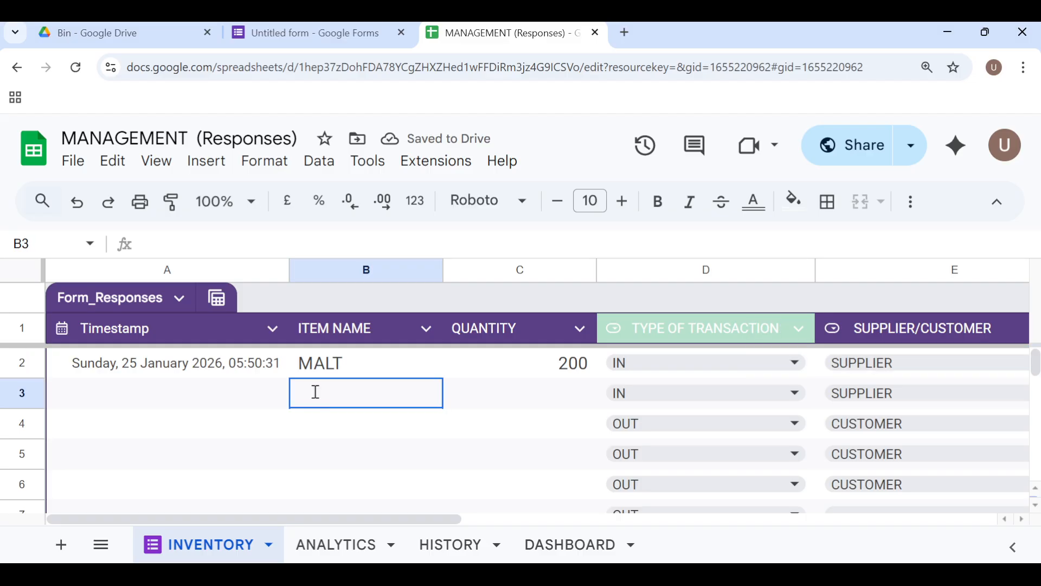
double_click(315, 392)
type("FANTA")
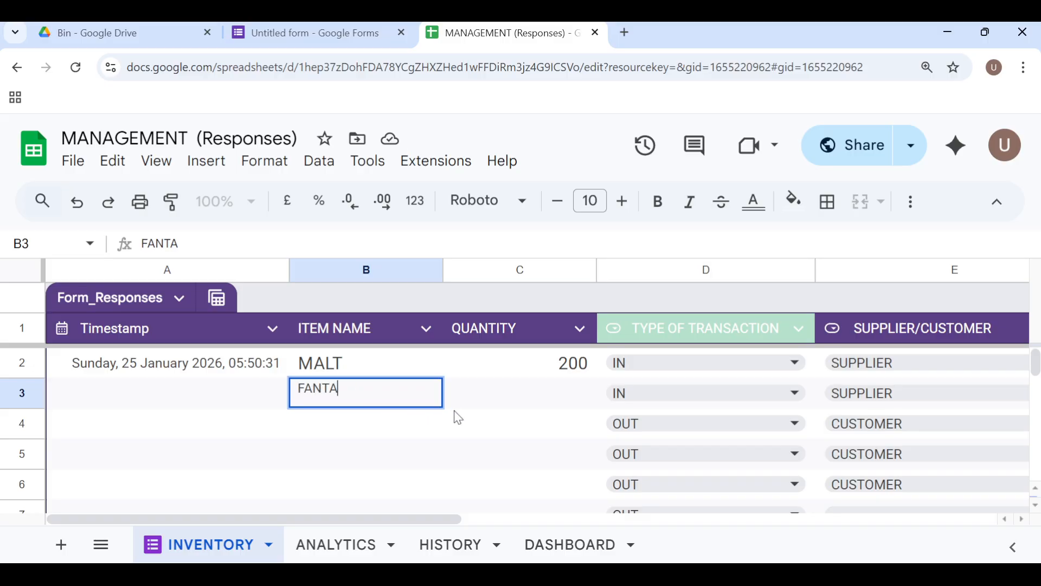
left_click(492, 405)
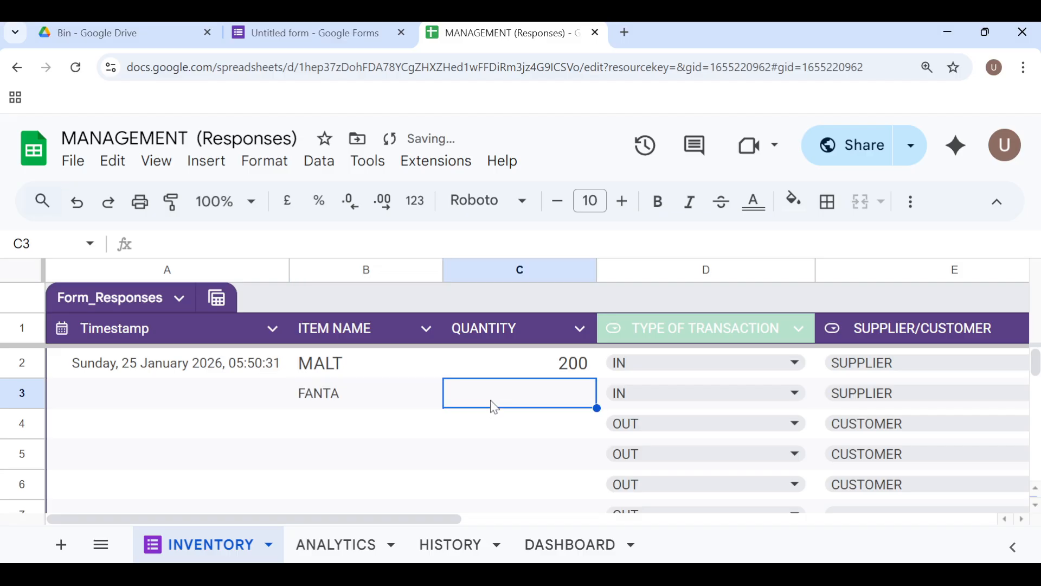
double_click(492, 405)
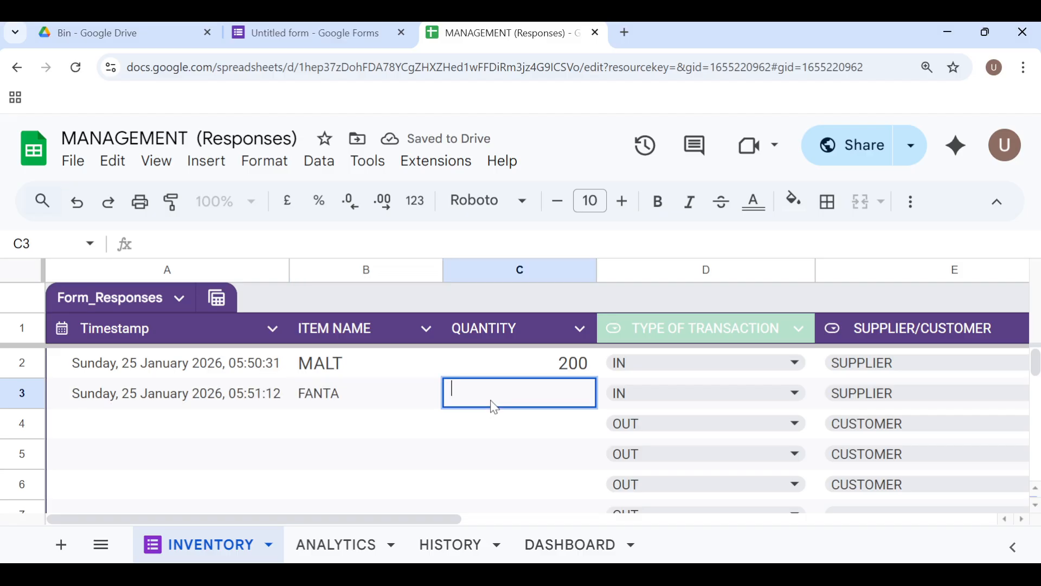
type("300")
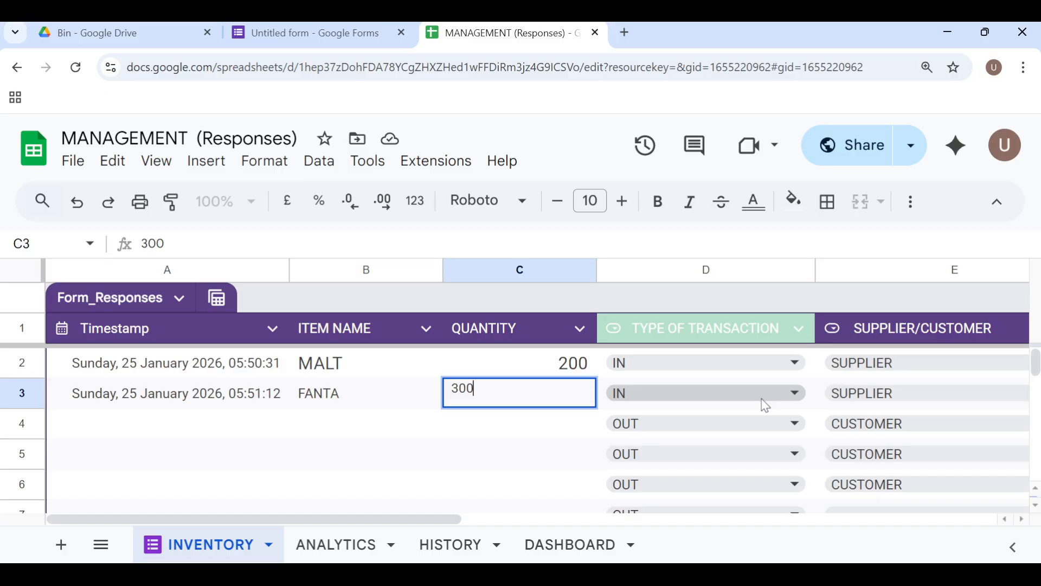
- Review the SUPPLIER/CUSTOMER choices and the customer/supplier name cell for the FANTA entry in row 3
scroll(763, 404, "right", 4)
scroll(764, 405, "right", 1)
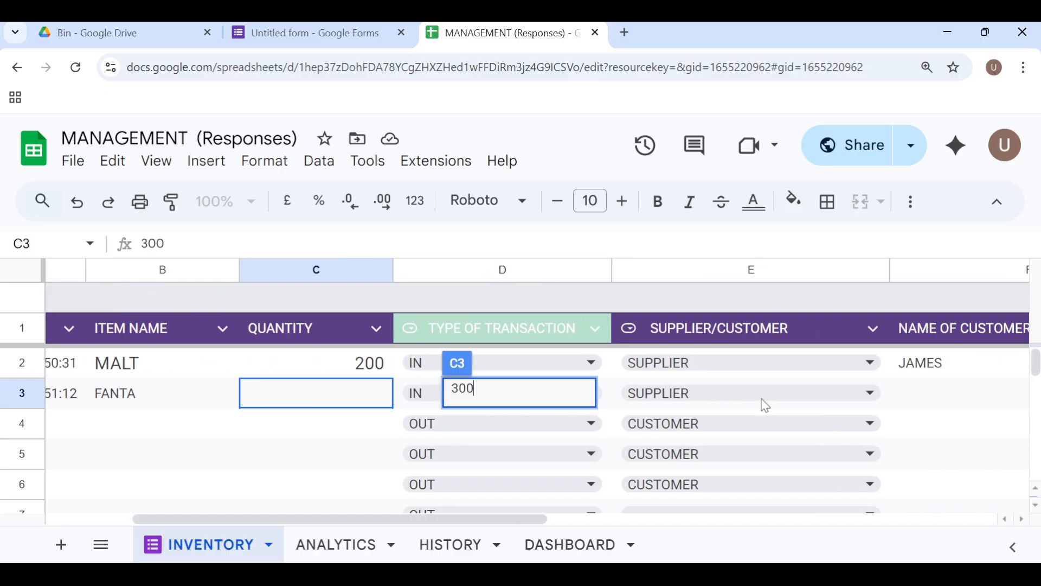
left_click(764, 405)
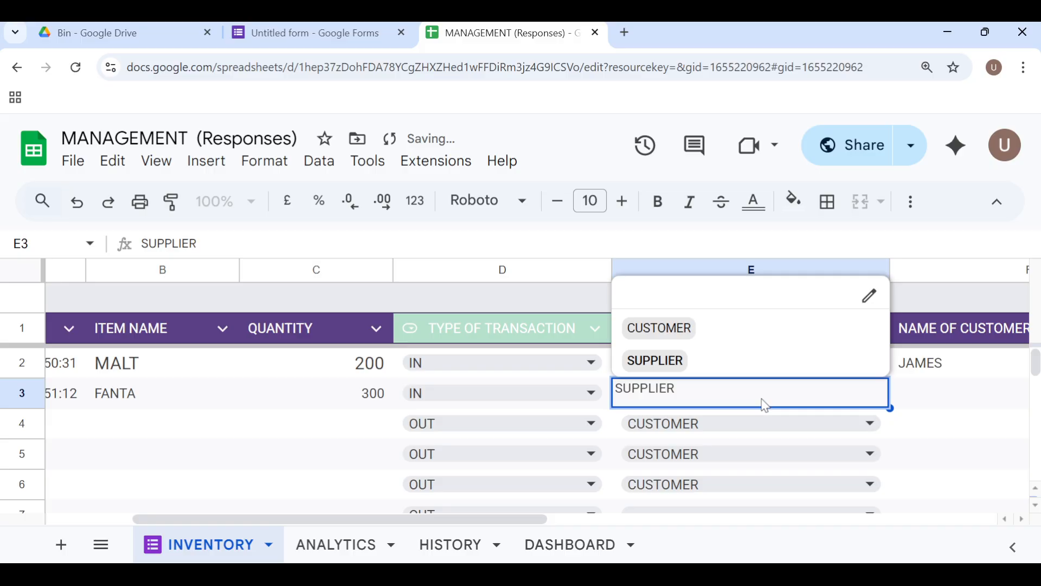
double_click(937, 398)
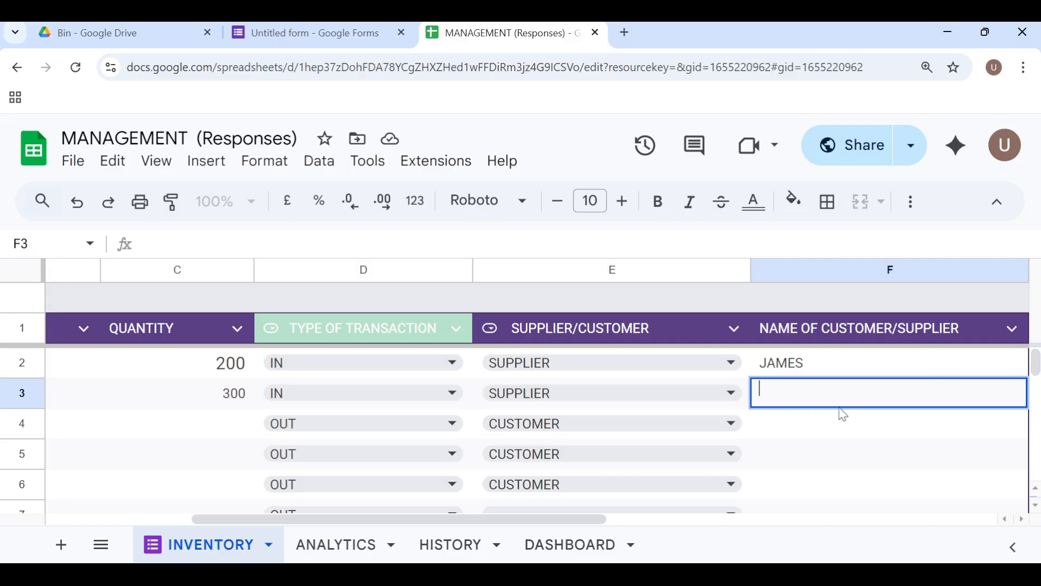
scroll(585, 385, "left", 5)
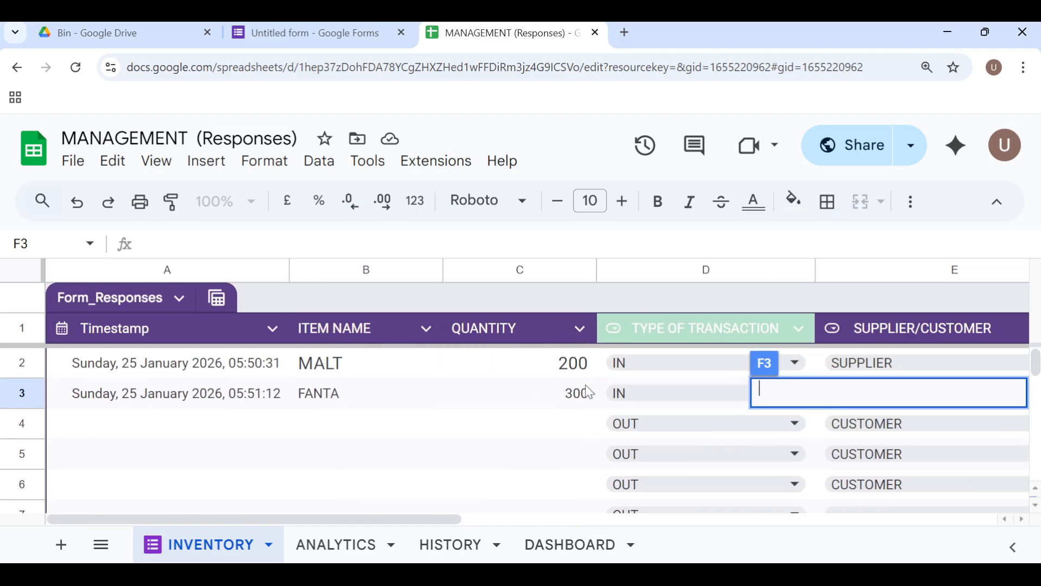
left_click(588, 391)
- Enter MALT as the item name in B4 with a quantity of 150 in C4
left_click(339, 428)
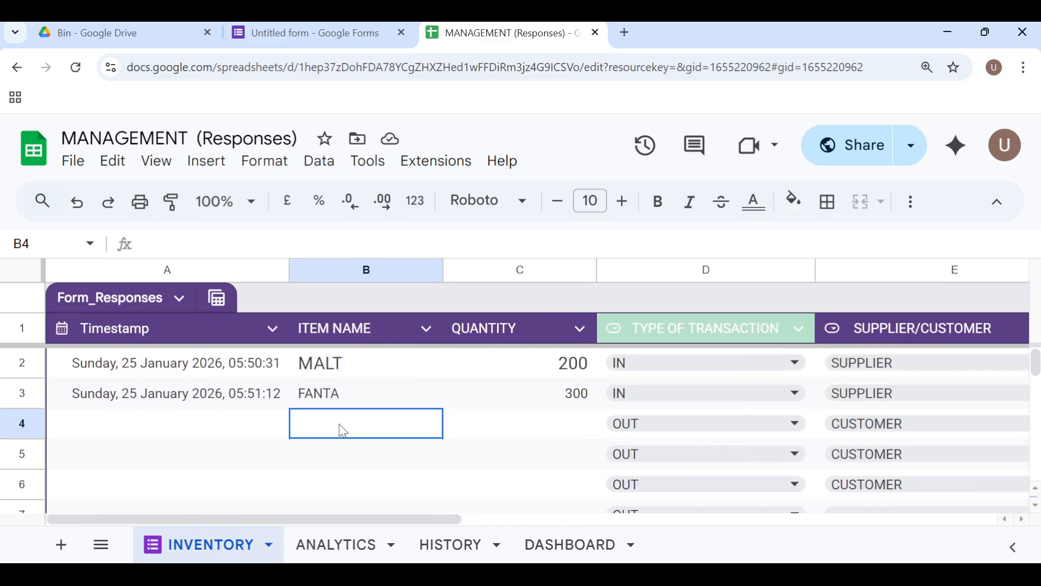
double_click(341, 424)
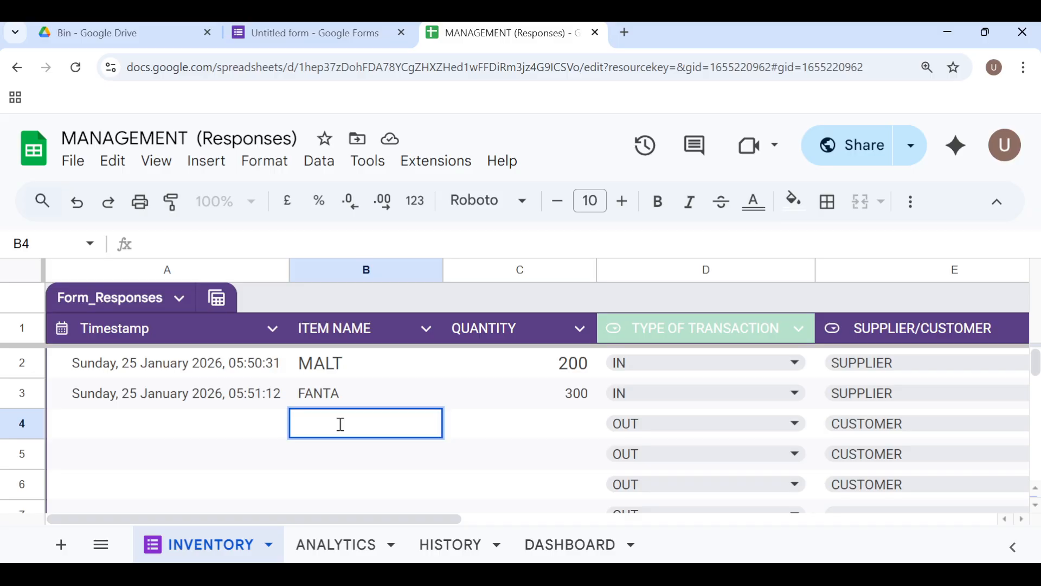
type("MA")
key("Tab")
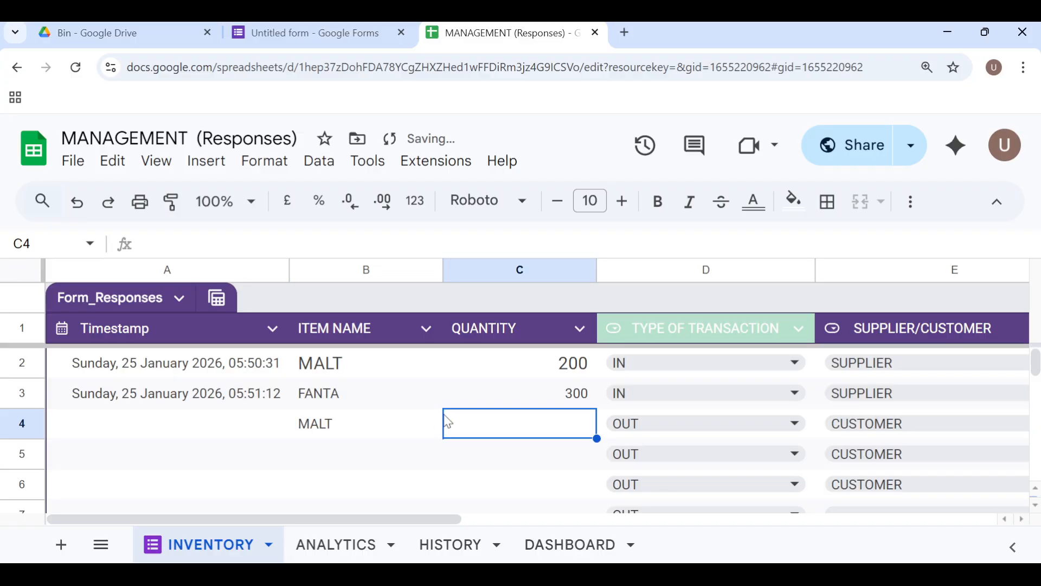
double_click(495, 426)
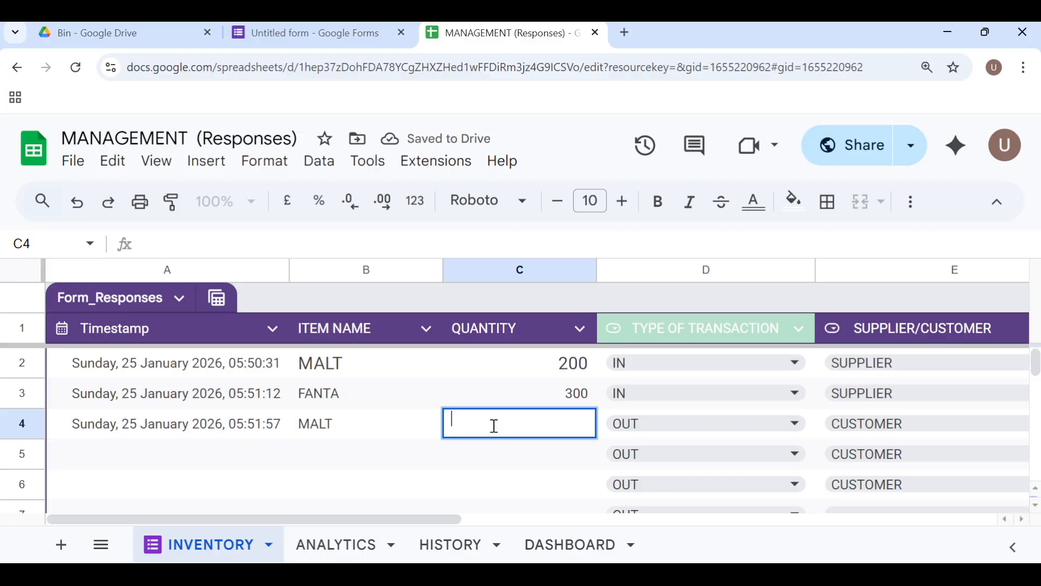
type("150")
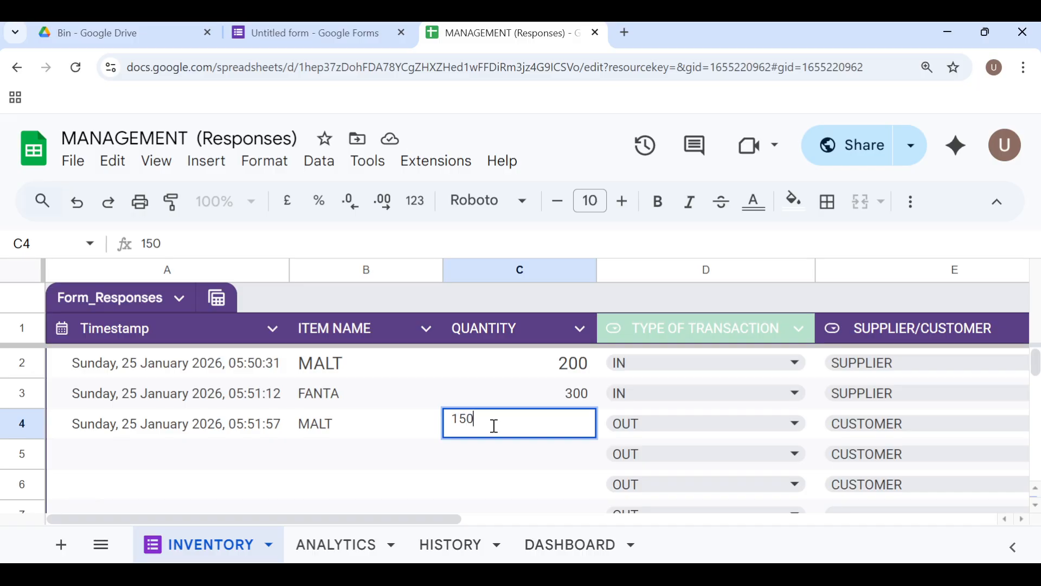
- Choose OUT as the transaction type and CUSTOMER as the party type for the MALT entry in row 4
left_click(637, 434)
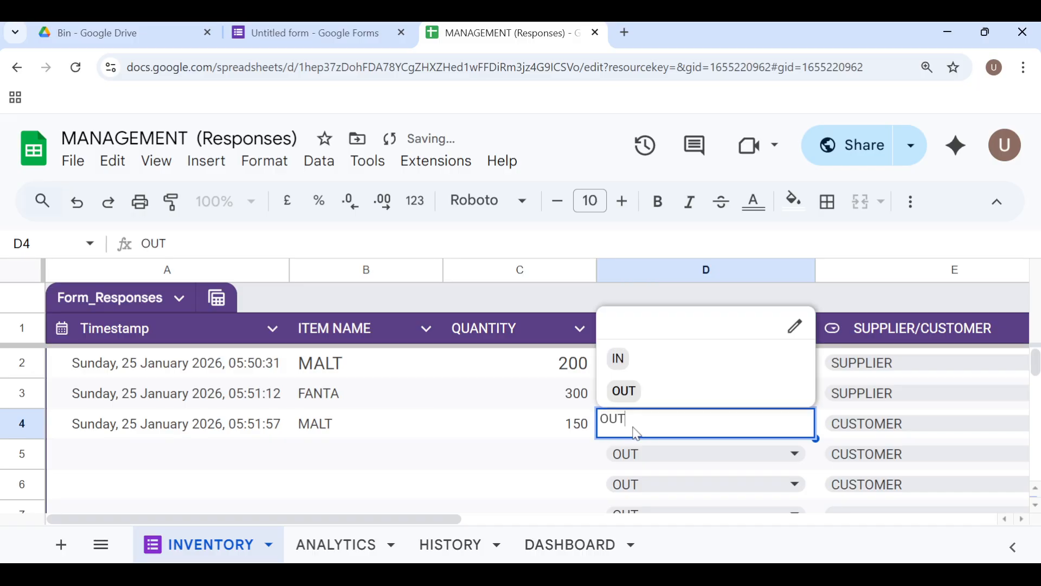
left_click(629, 386)
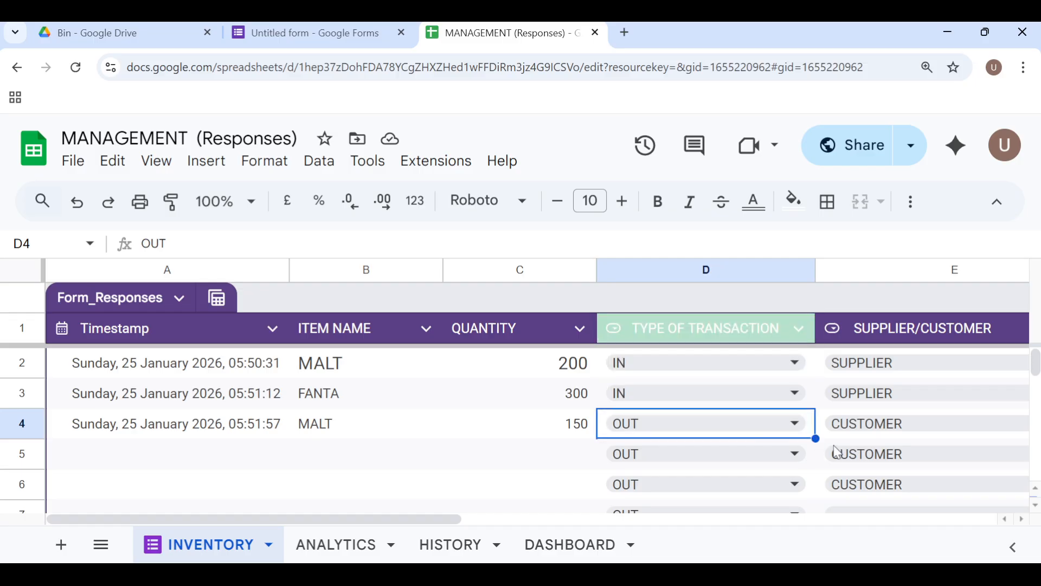
left_click(862, 434)
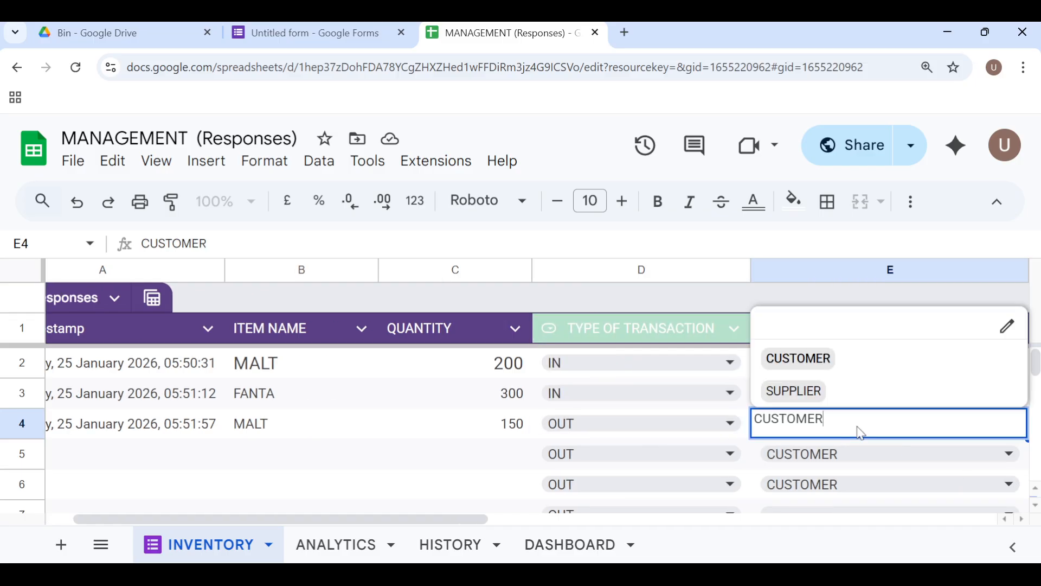
left_click(824, 373)
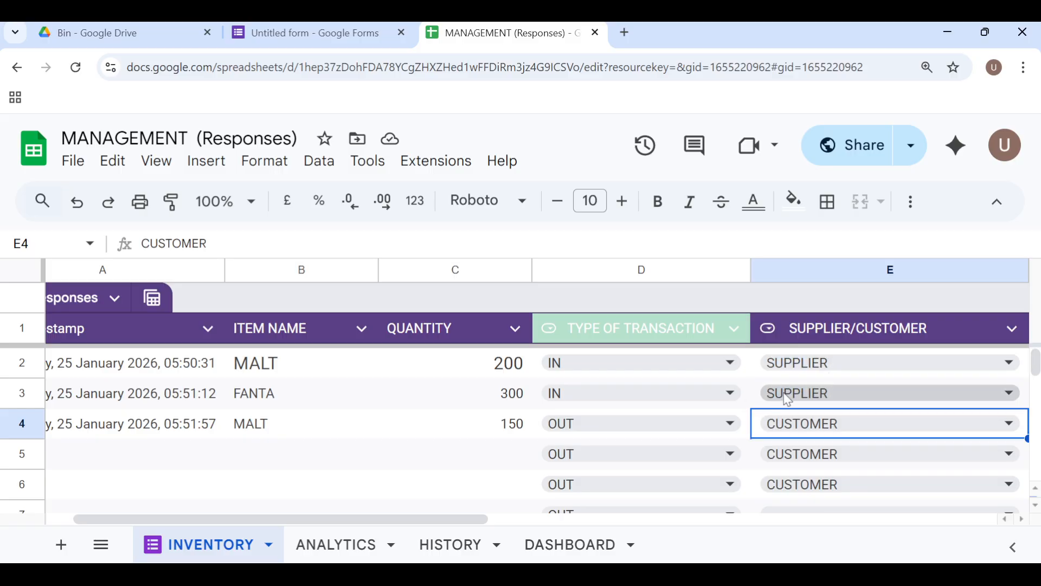
scroll(780, 404, "right", 3)
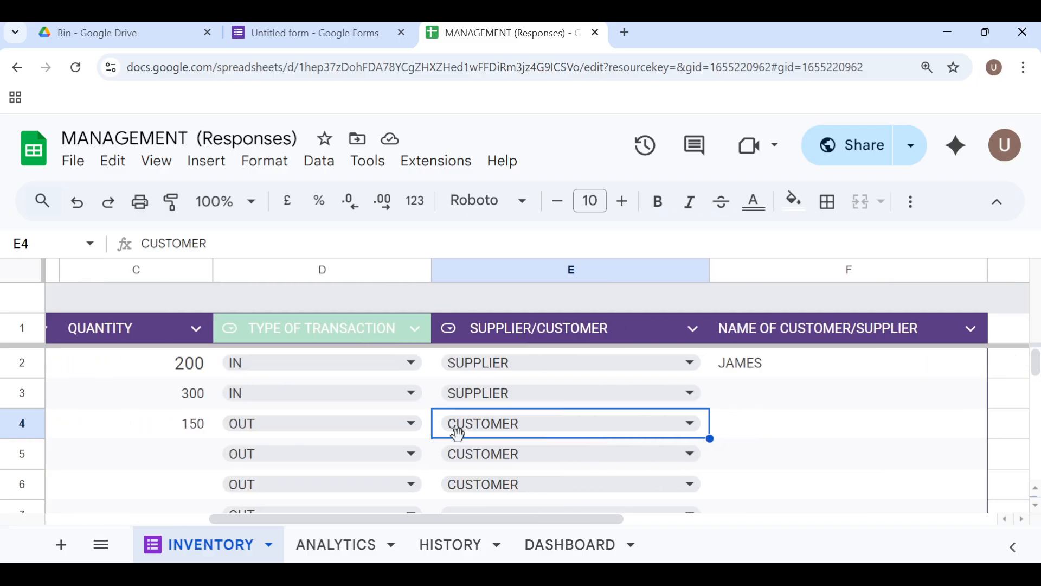
scroll(457, 439, "left", 3)
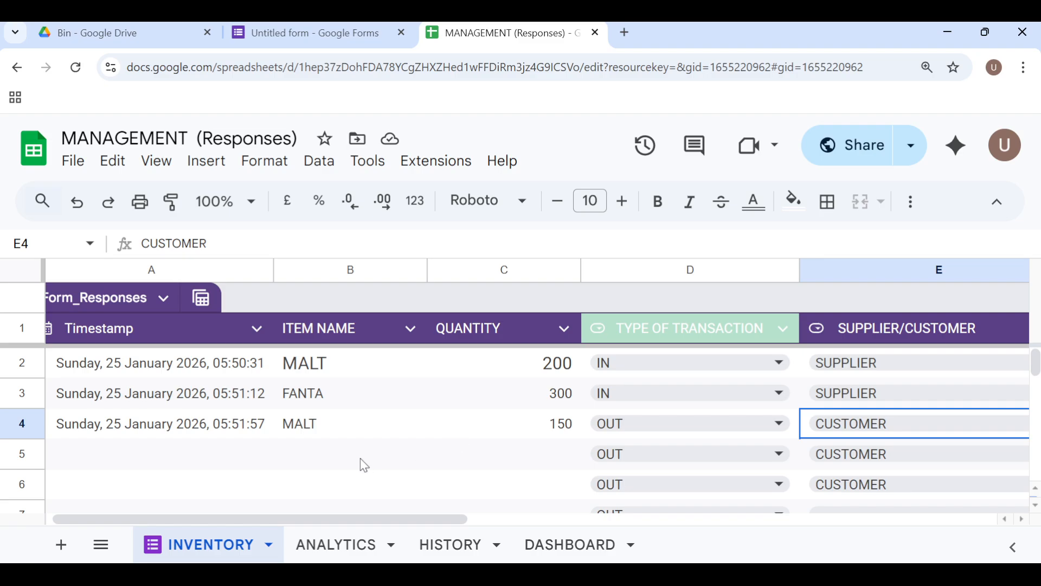
- Record FANTA in row 5 with a quantity of 250 and OUT as the transaction type
left_click(340, 463)
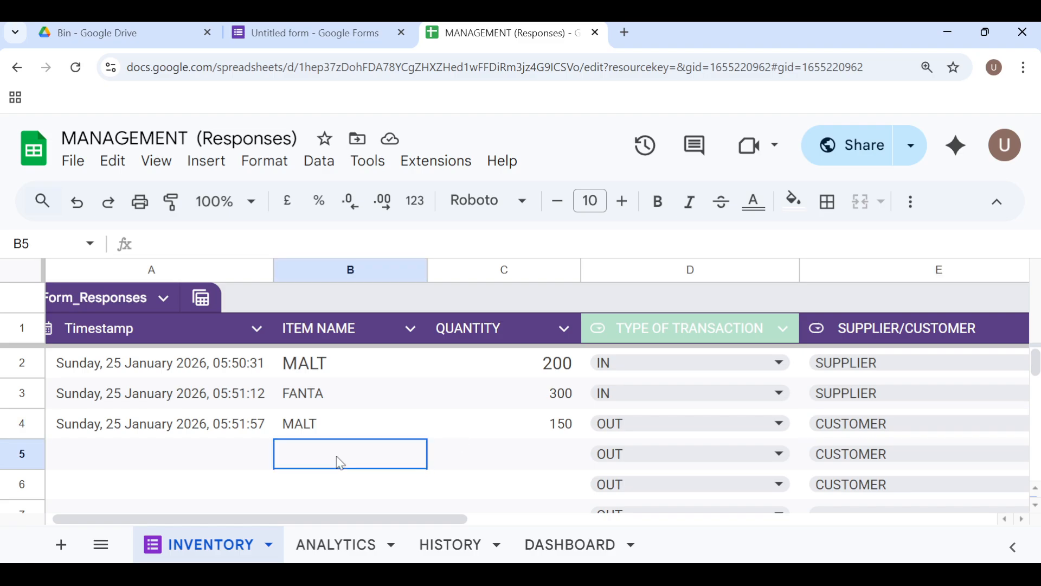
double_click(337, 456)
type("FA")
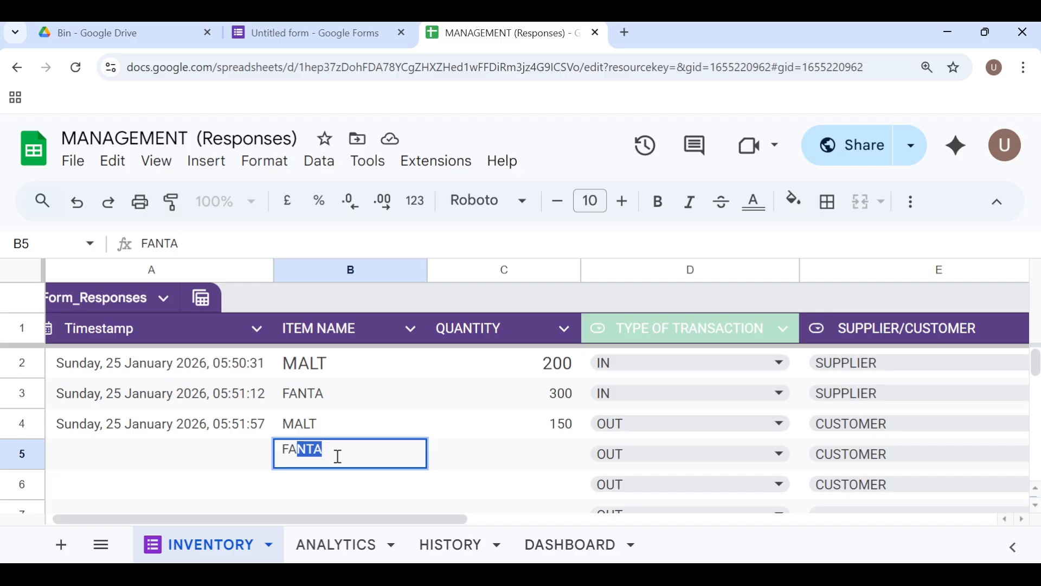
key("Tab")
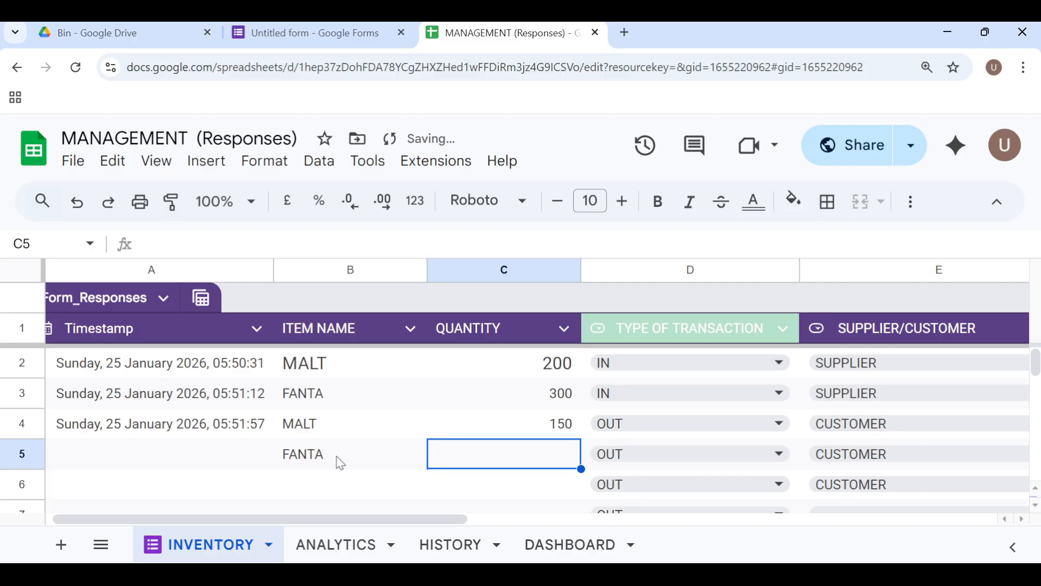
double_click(515, 453)
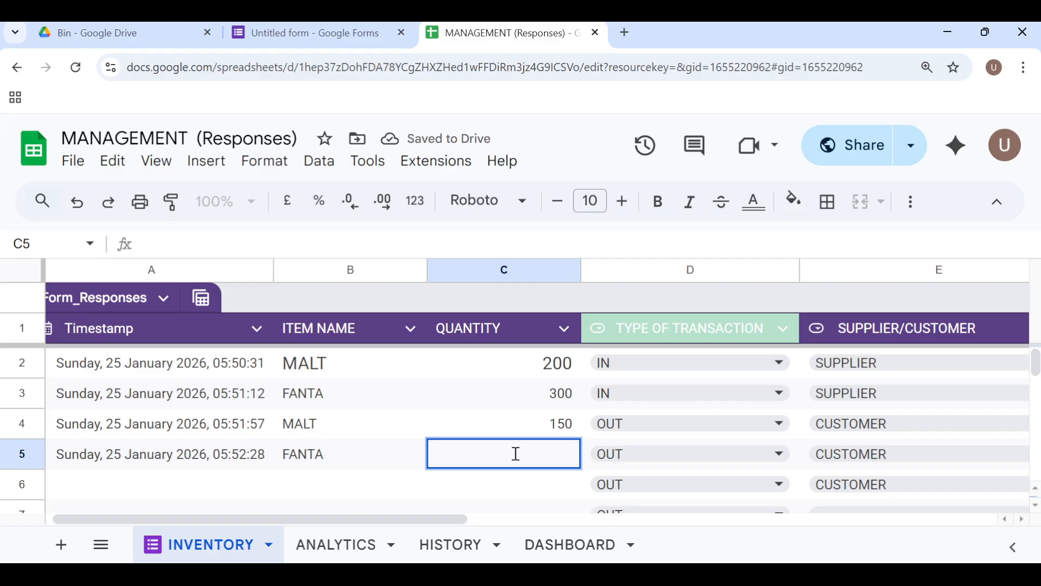
type("250")
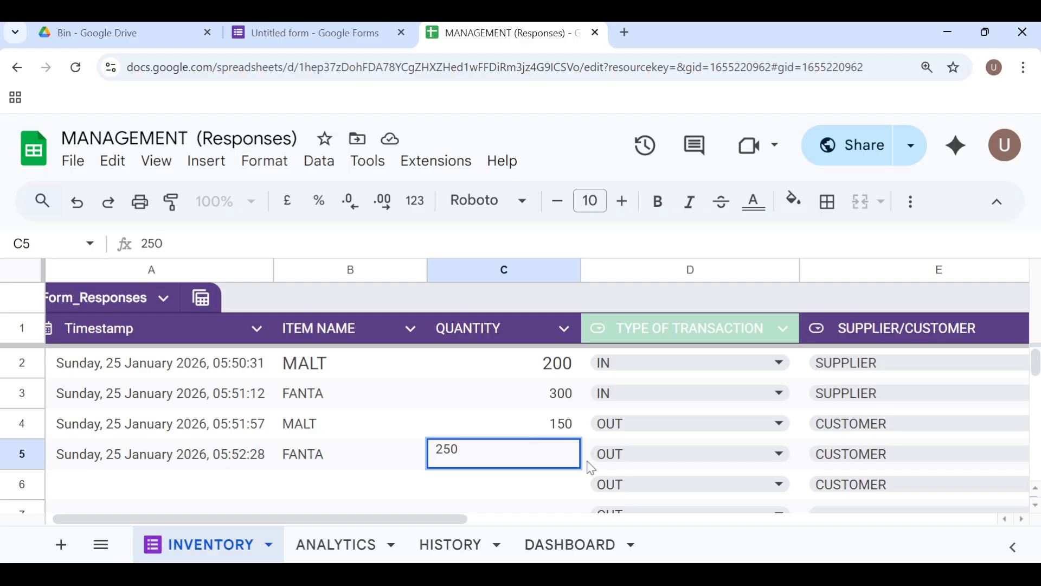
left_click(661, 464)
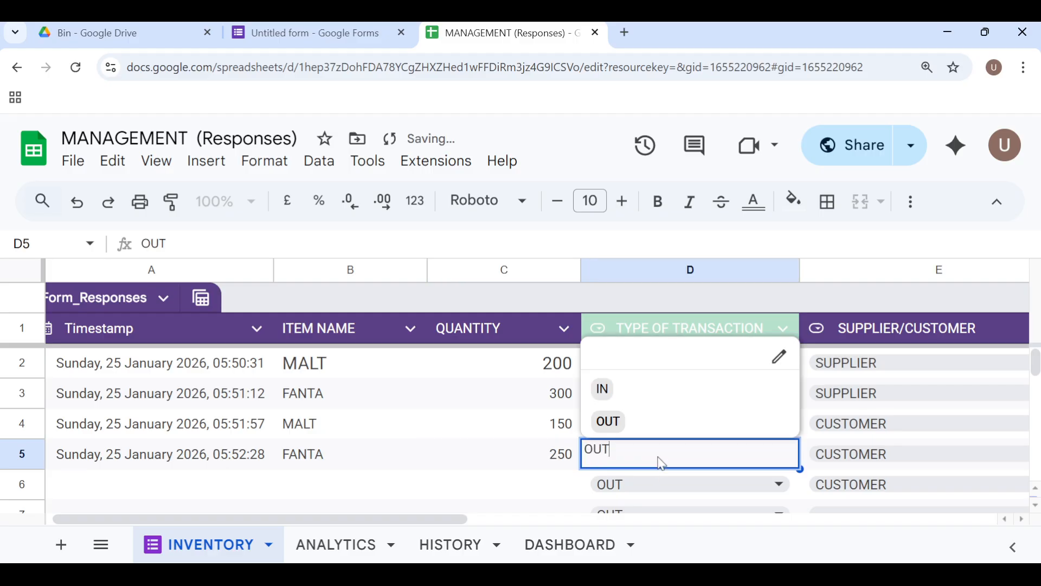
left_click(638, 427)
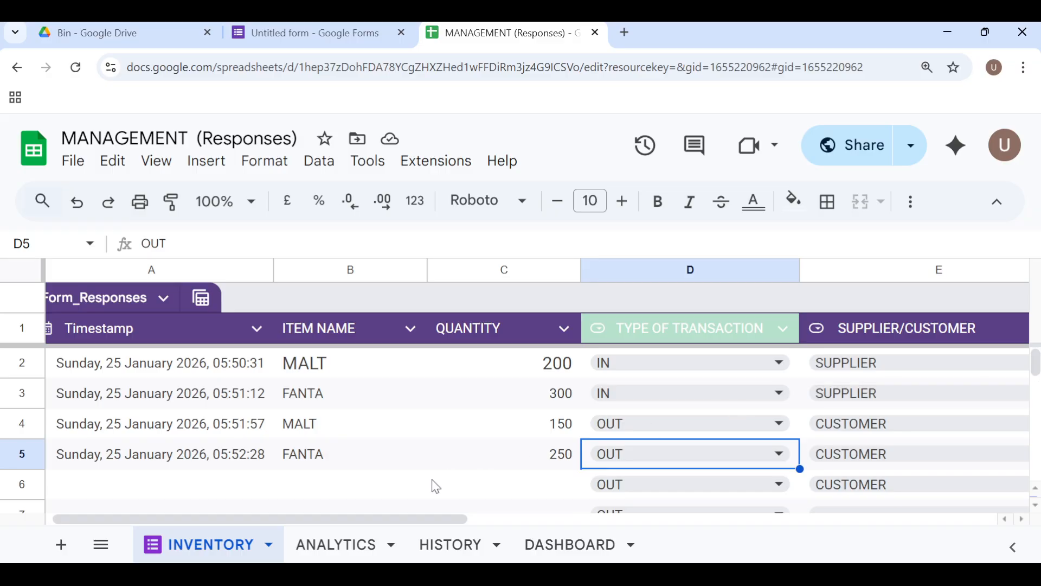
- Review the stock figures in the ANALYTICS sheet, the HISTORY sheet's item lookup cell, and the recorded item names in INVENTORY
left_click(333, 553)
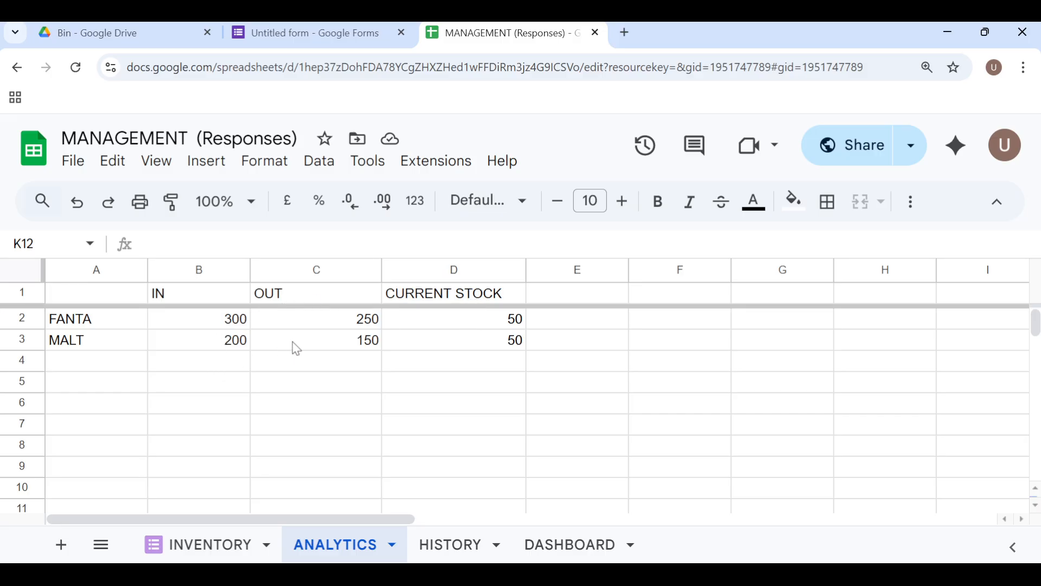
left_click(451, 542)
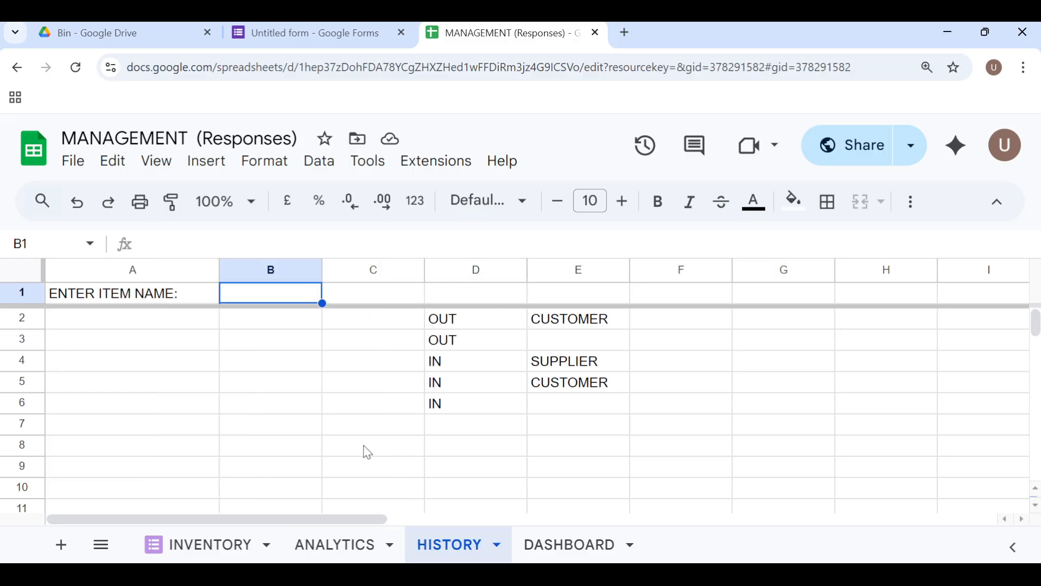
double_click(266, 298)
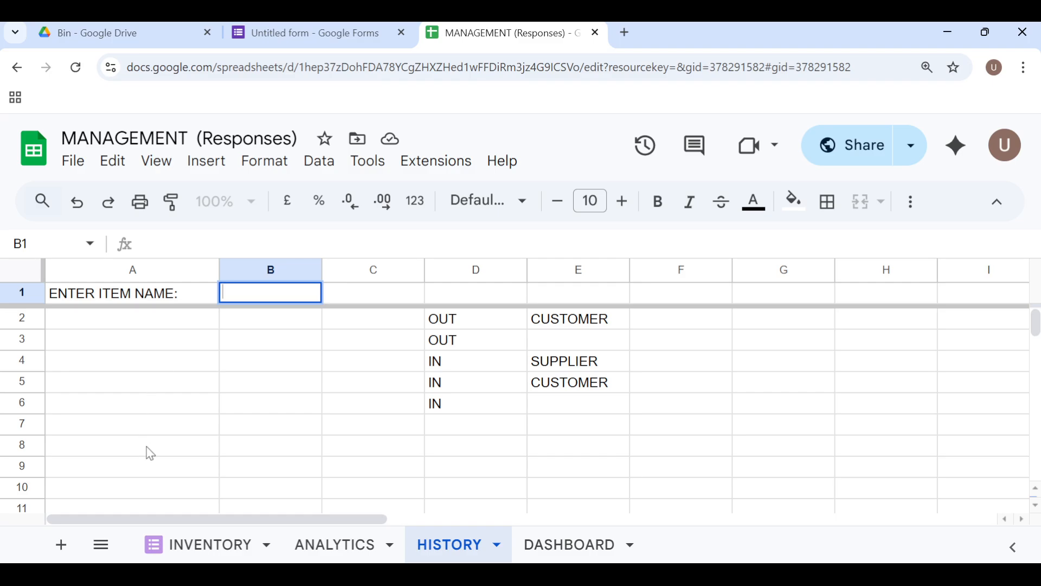
left_click(166, 548)
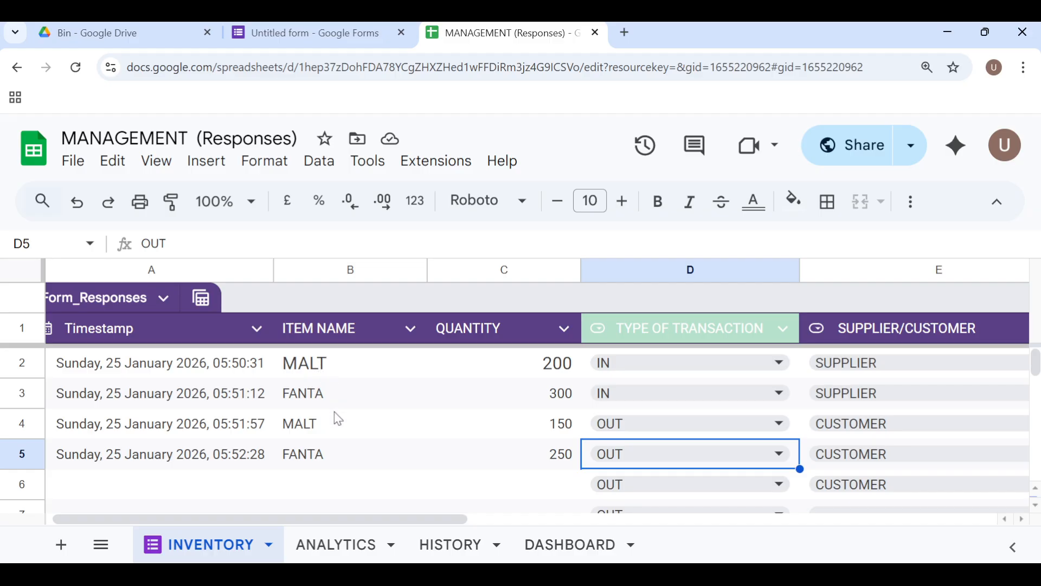
- Enter MALT as the item name in B1 of the HISTORY sheet to look up its transactions
left_click(429, 552)
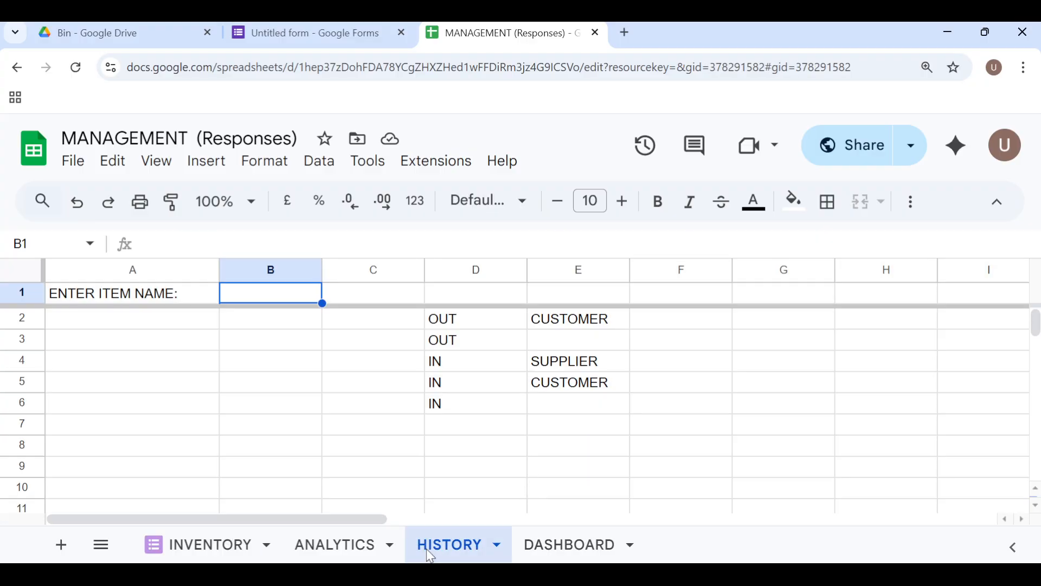
double_click(247, 297)
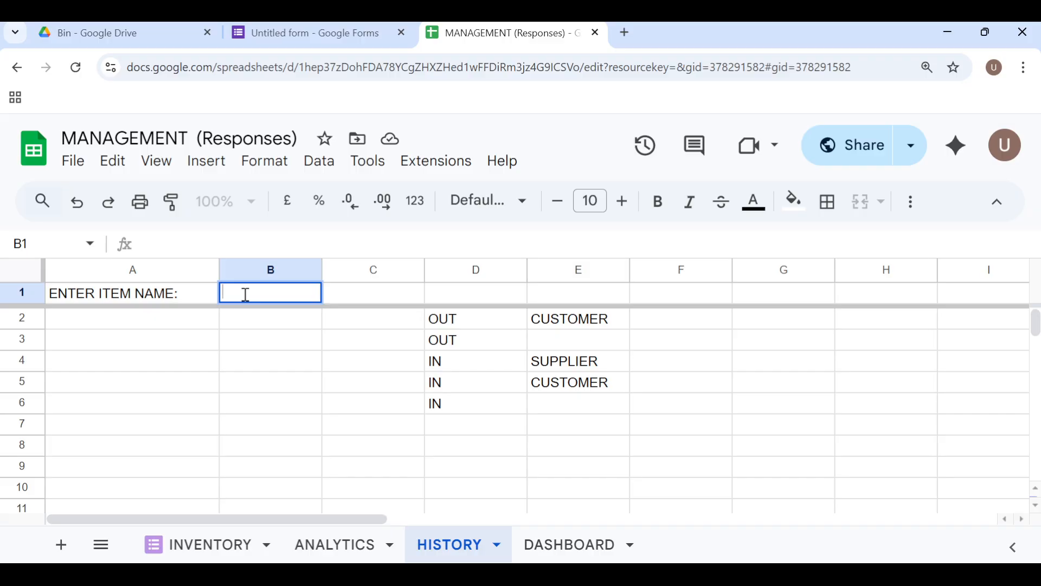
type("MALT")
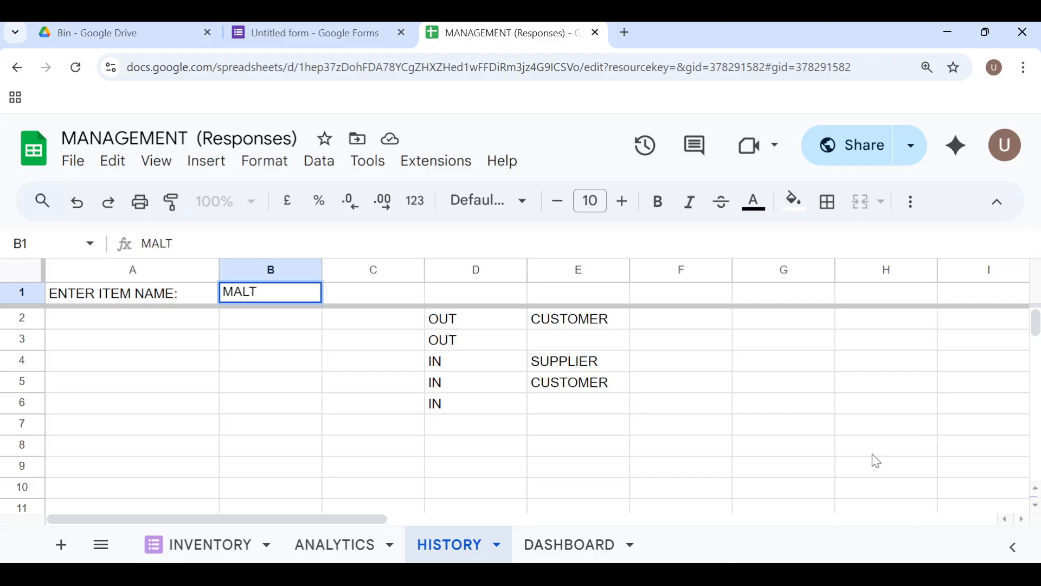
key("Return")
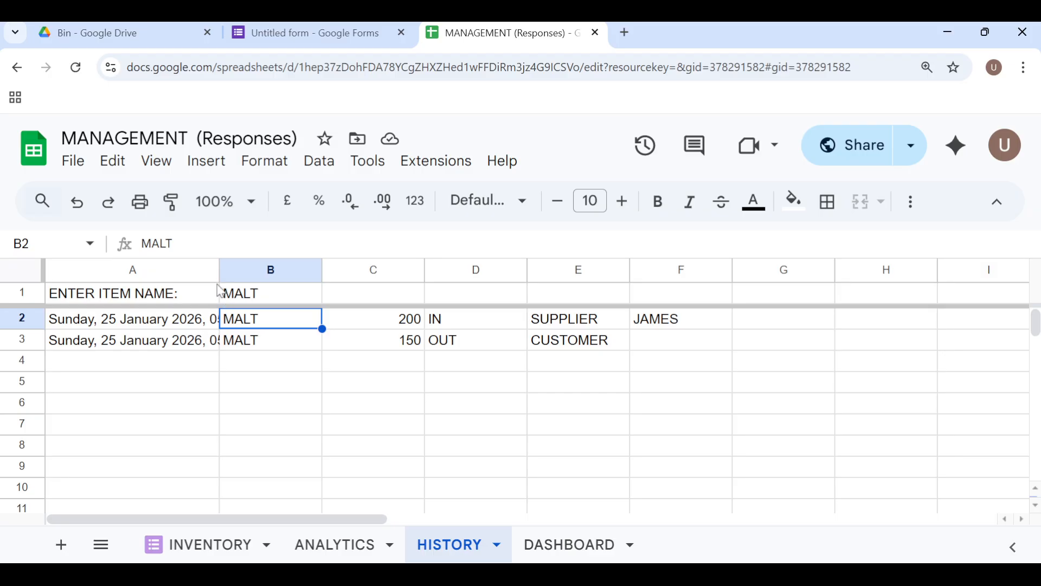
- Examine the MALT transaction history and the stock summary in the DASHBOARD sheet
left_click_drag(216, 275, 248, 293)
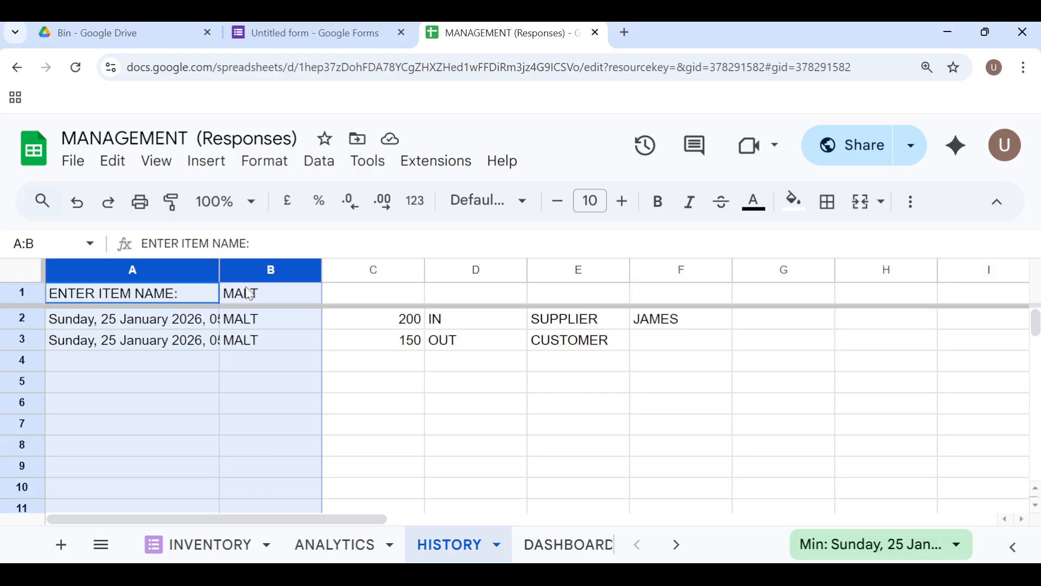
left_click(374, 437)
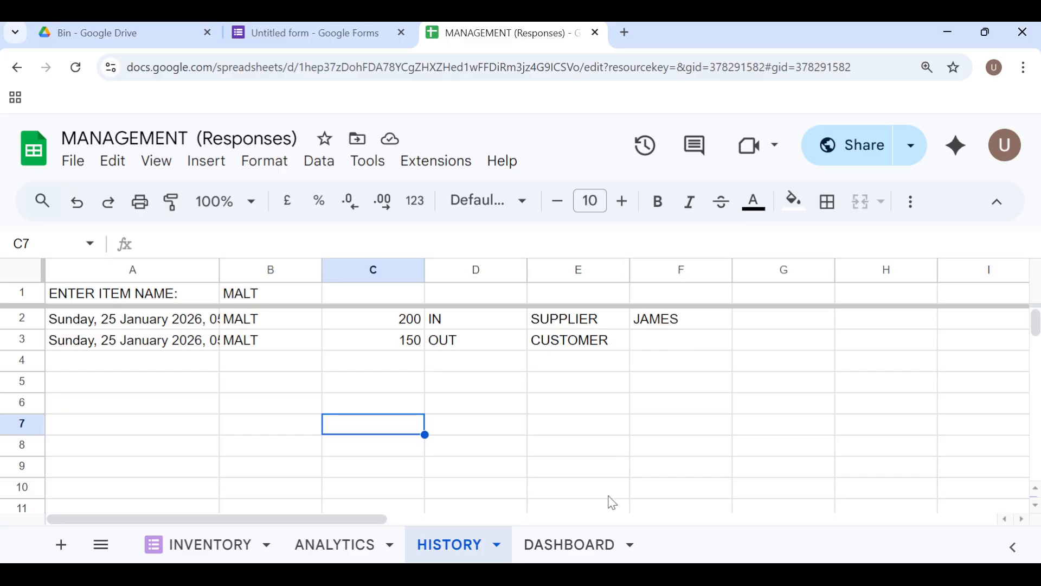
left_click(564, 557)
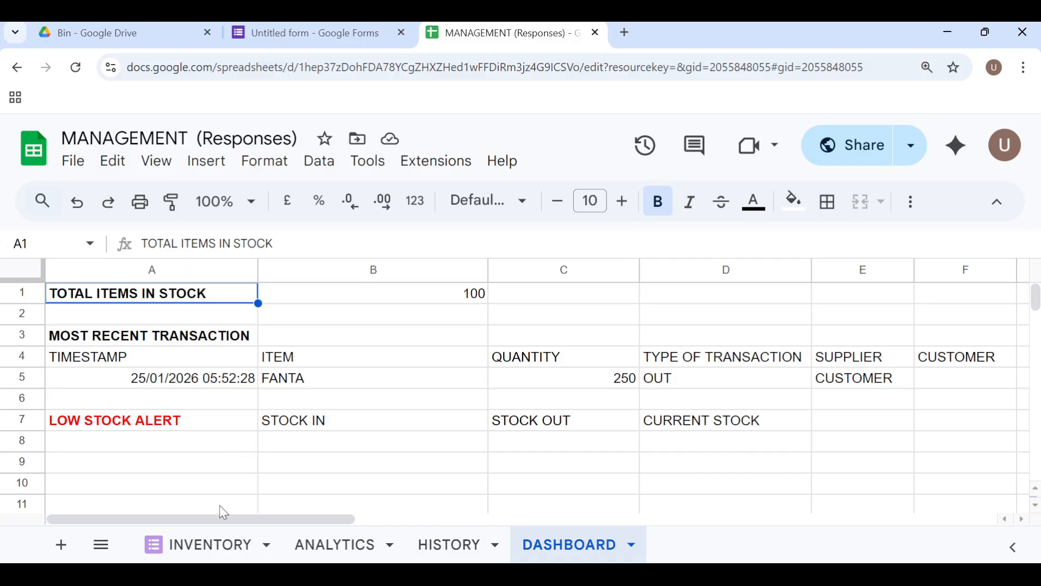
- Enter FANTA as the item name in B6 of the INVENTORY sheet
left_click(215, 557)
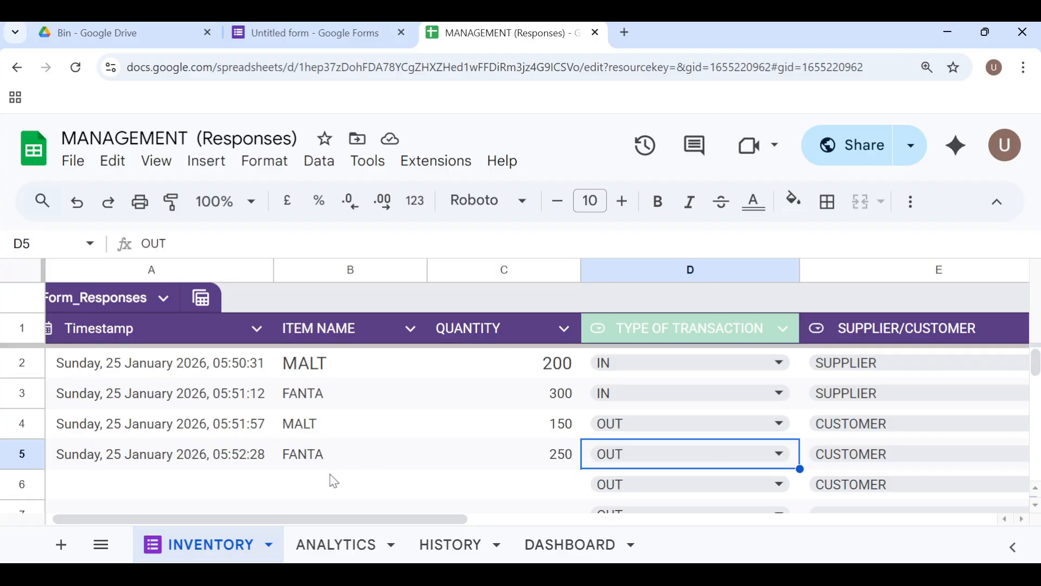
left_click(324, 484)
double_click(321, 478)
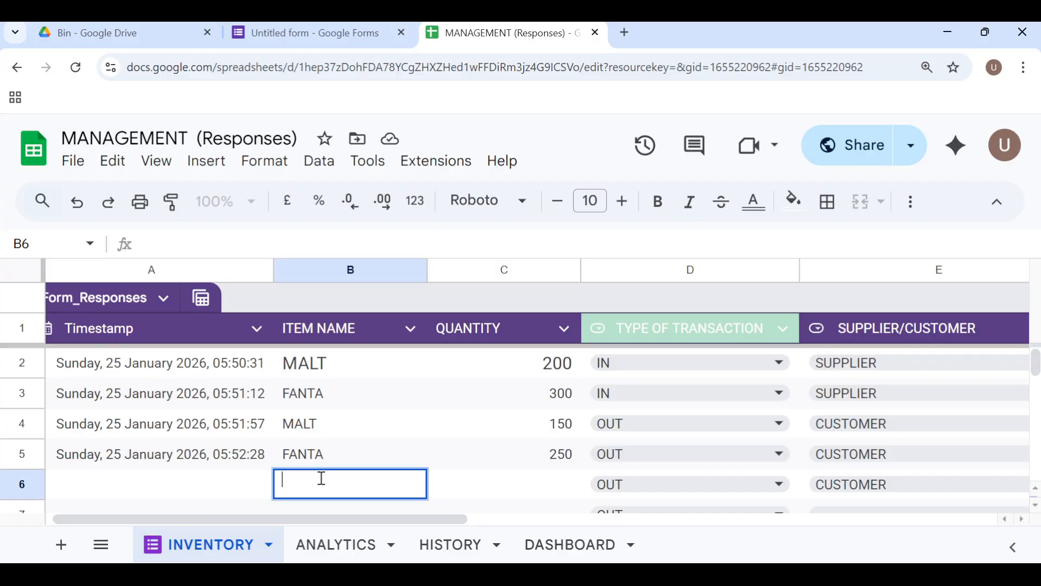
type("fa")
key("BackSpace")
key("BackSpace")
key("BackSpace")
type("FA")
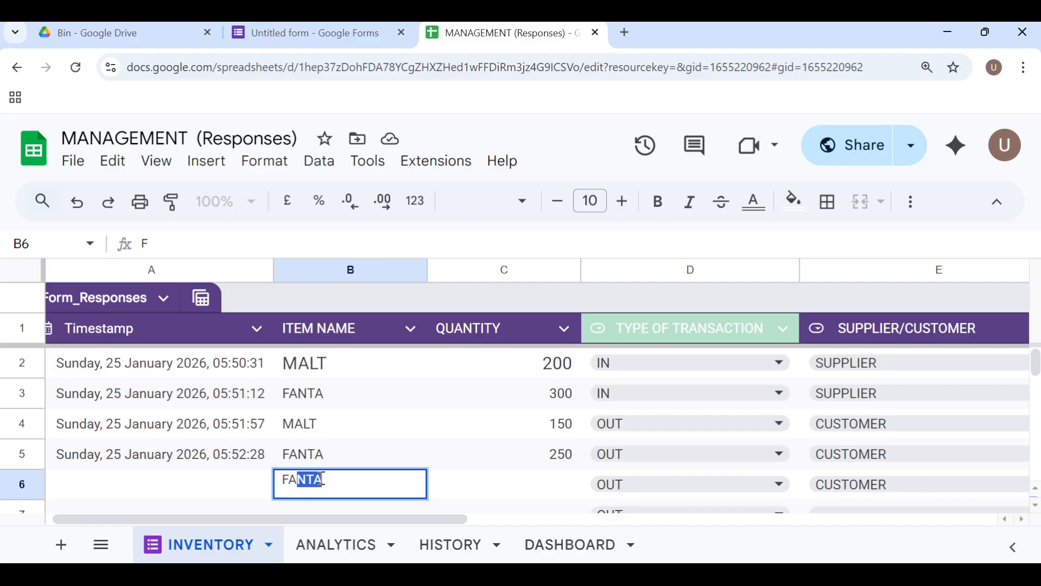
key("Tab")
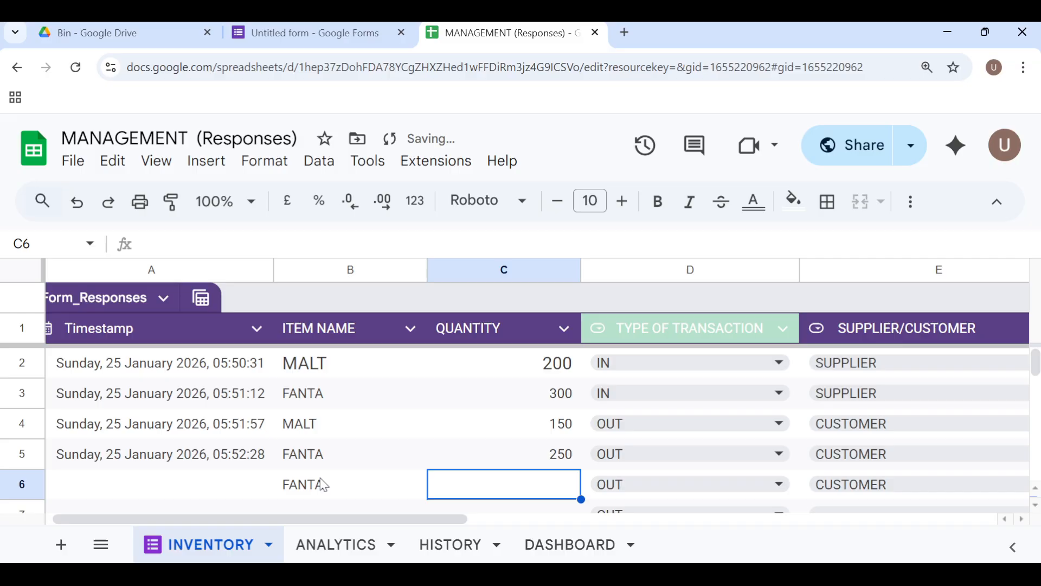
- Set the row 6 FANTA entry to a quantity of 40 with OUT as the transaction type
double_click(476, 482)
type("40")
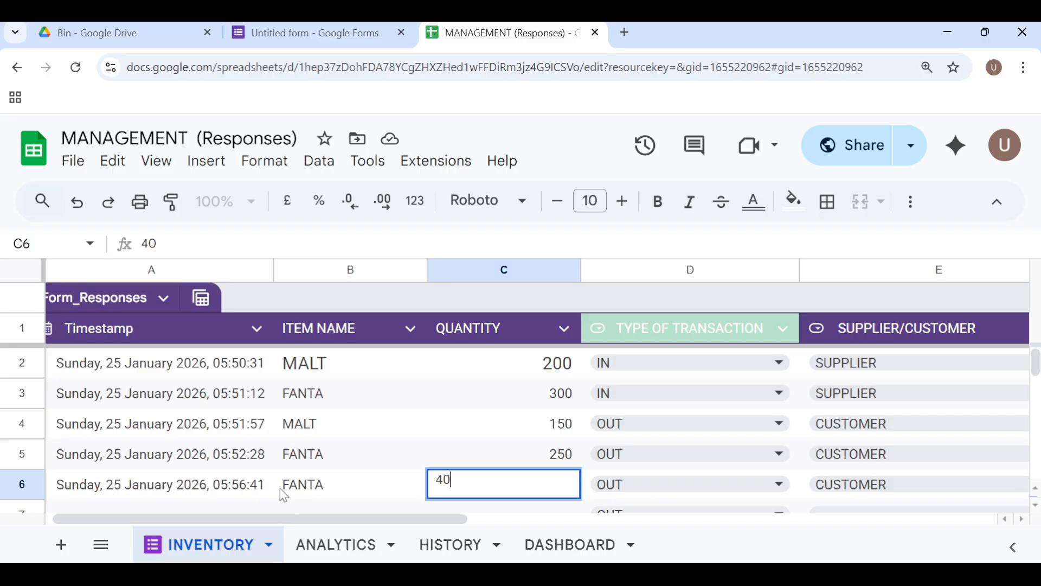
left_click(673, 497)
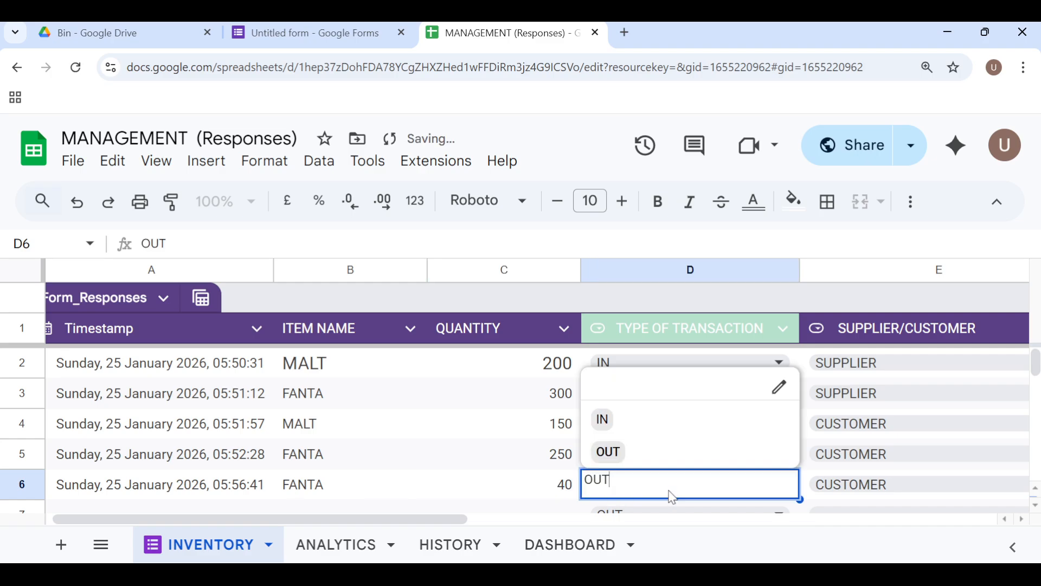
left_click(610, 452)
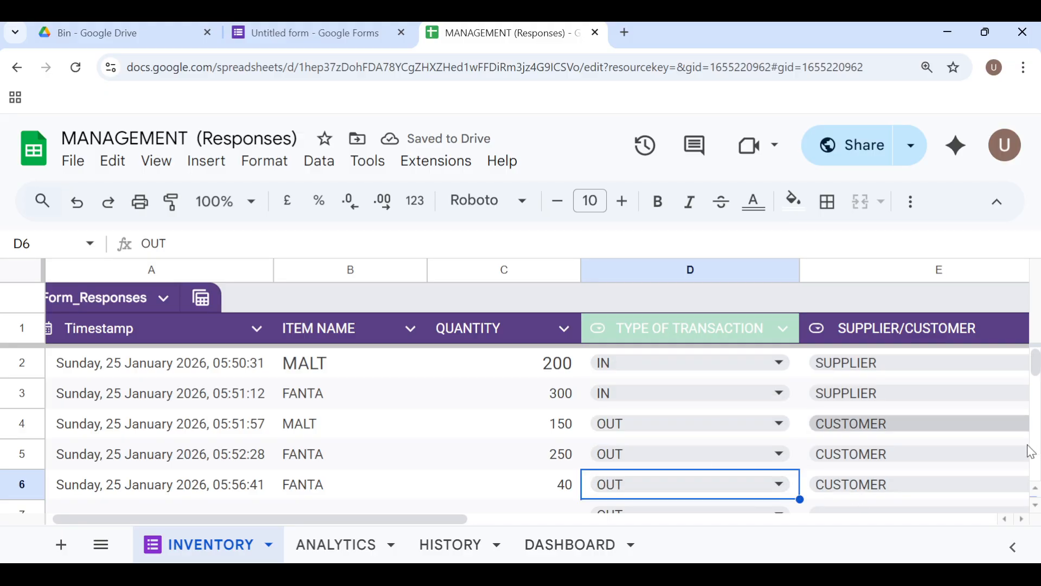
- Check the current stock in the ANALYTICS sheet and the low stock alert in the DASHBOARD sheet
left_click(329, 545)
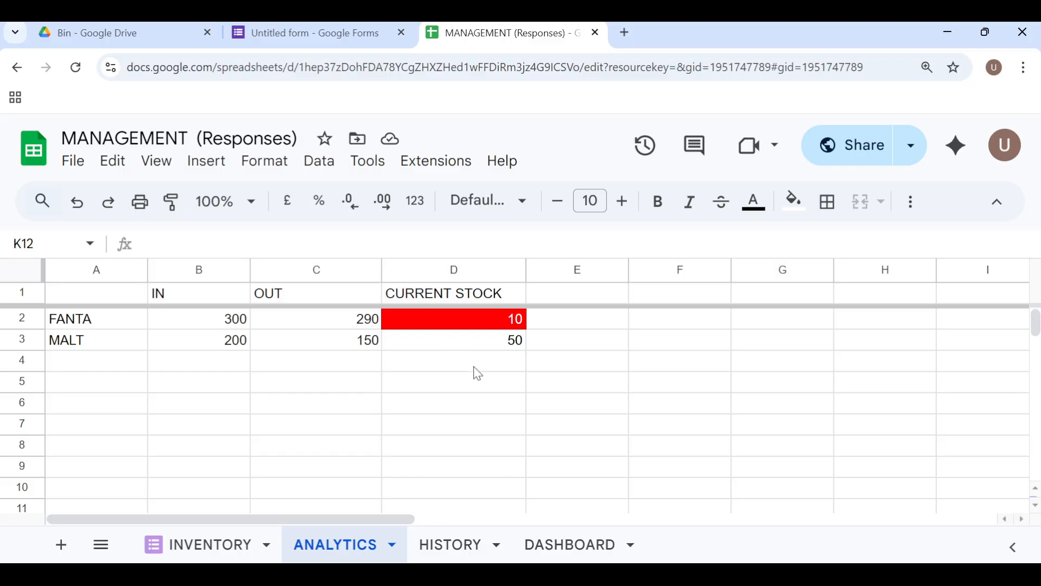
left_click(578, 544)
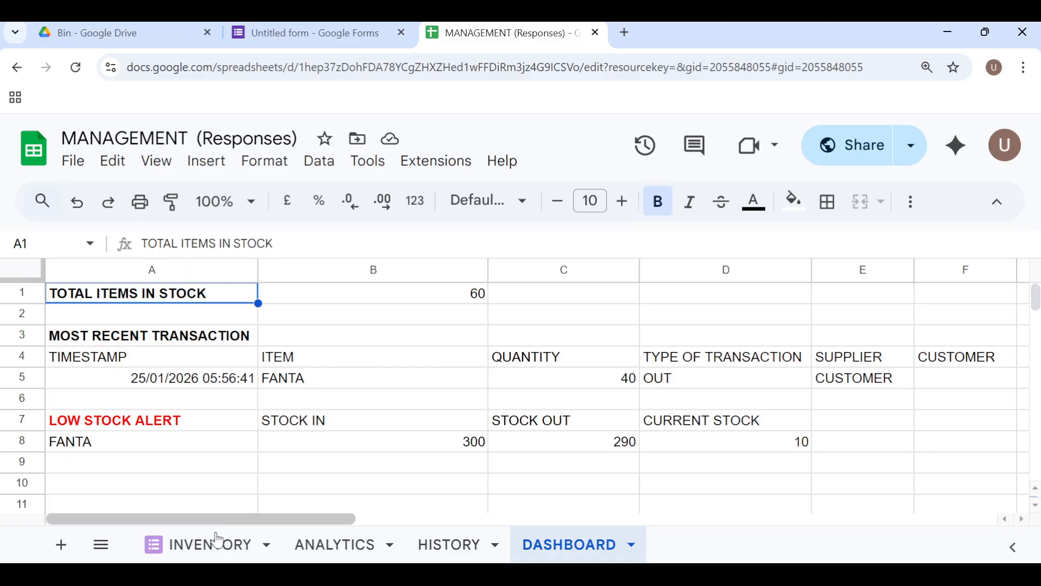
- Enter MALT as the item name in B7 of the INVENTORY sheet
left_click(215, 553)
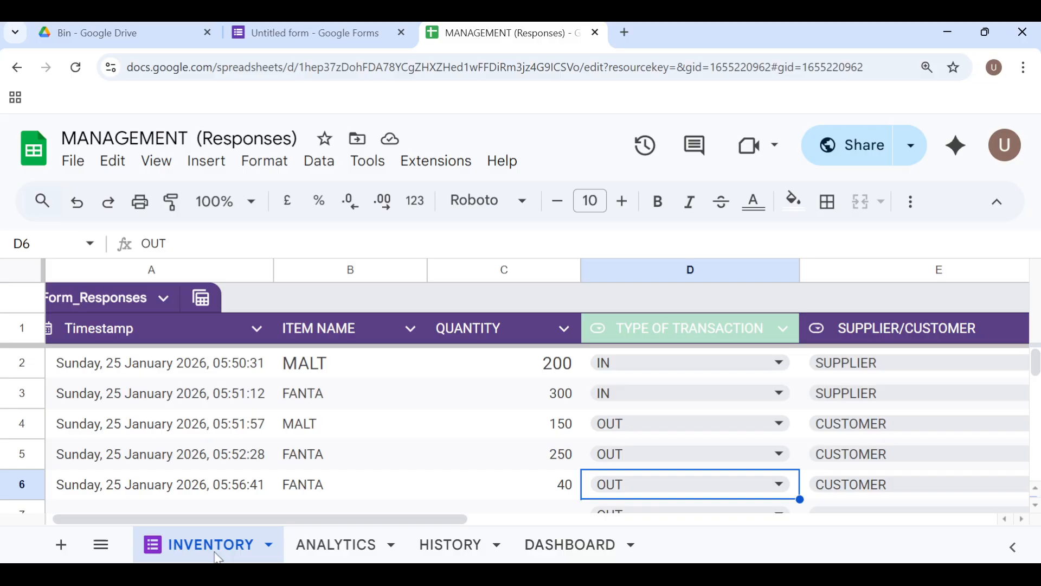
scroll(310, 491, "down", 3)
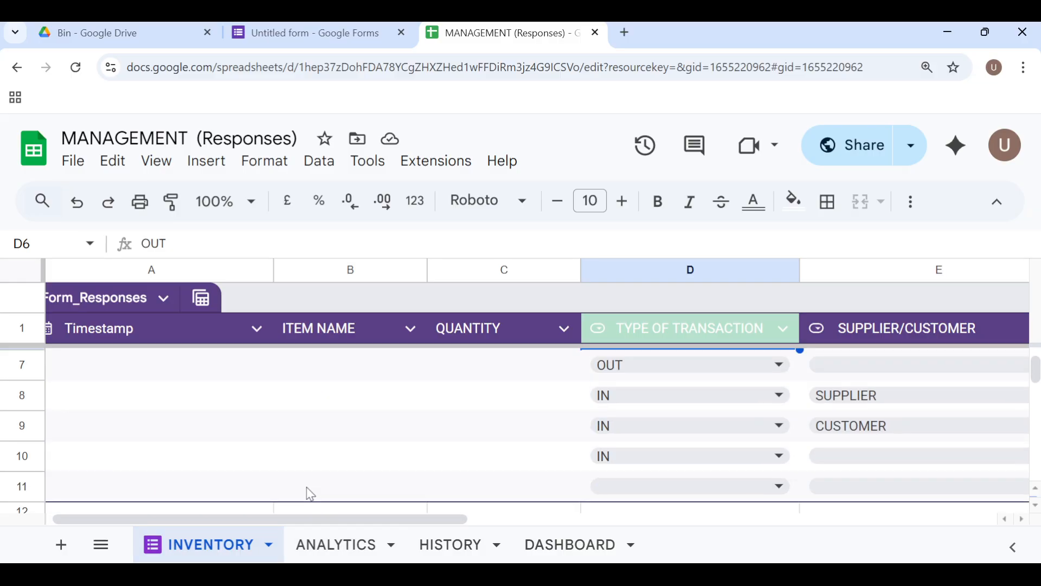
scroll(309, 450, "up", 1)
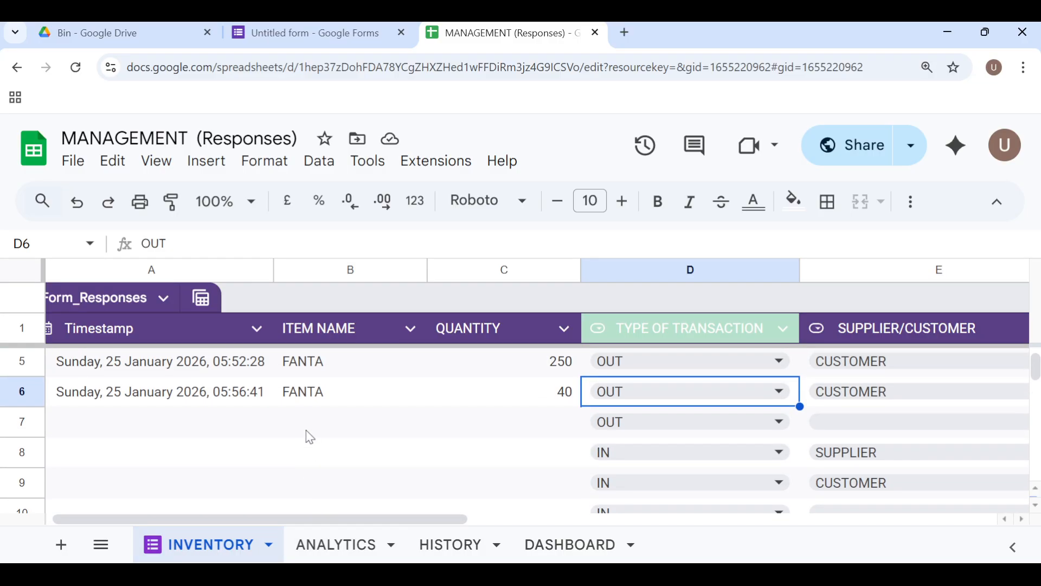
left_click(310, 434)
double_click(308, 435)
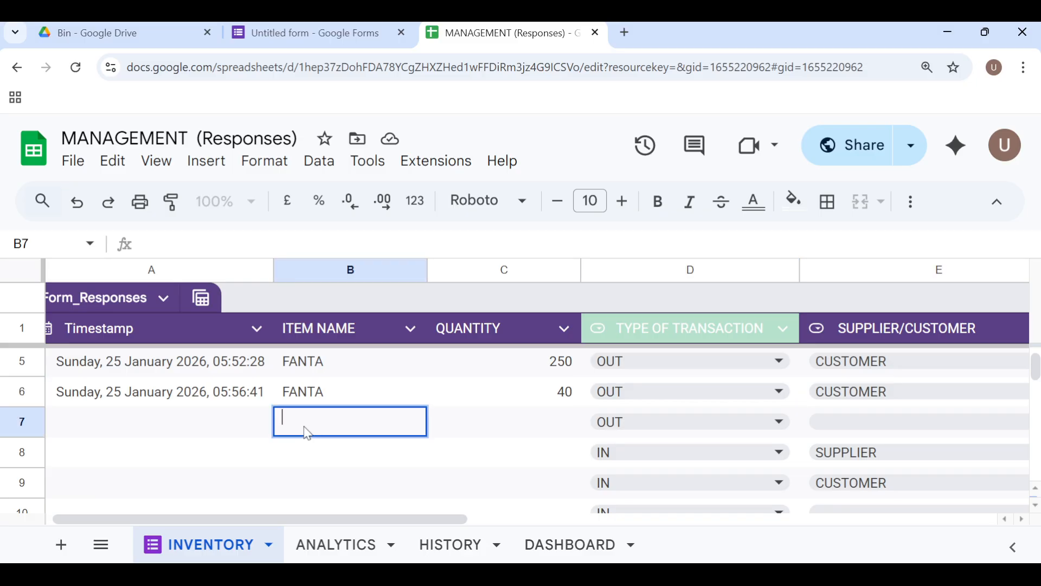
type("MALT")
- Set the row 7 MALT entry to a quantity of 40 with OUT as the transaction type
left_click(555, 428)
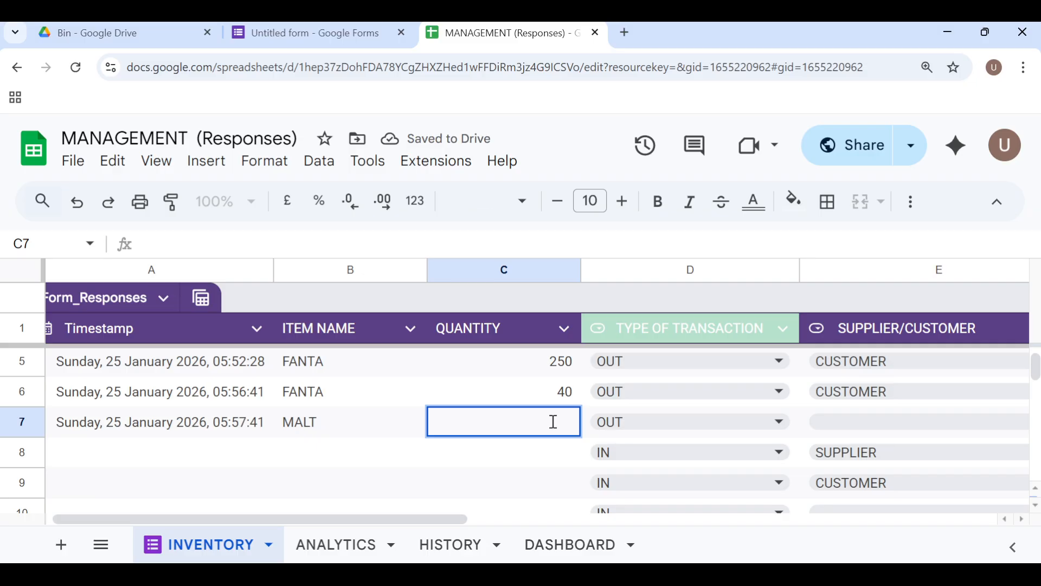
double_click(553, 422)
type("40")
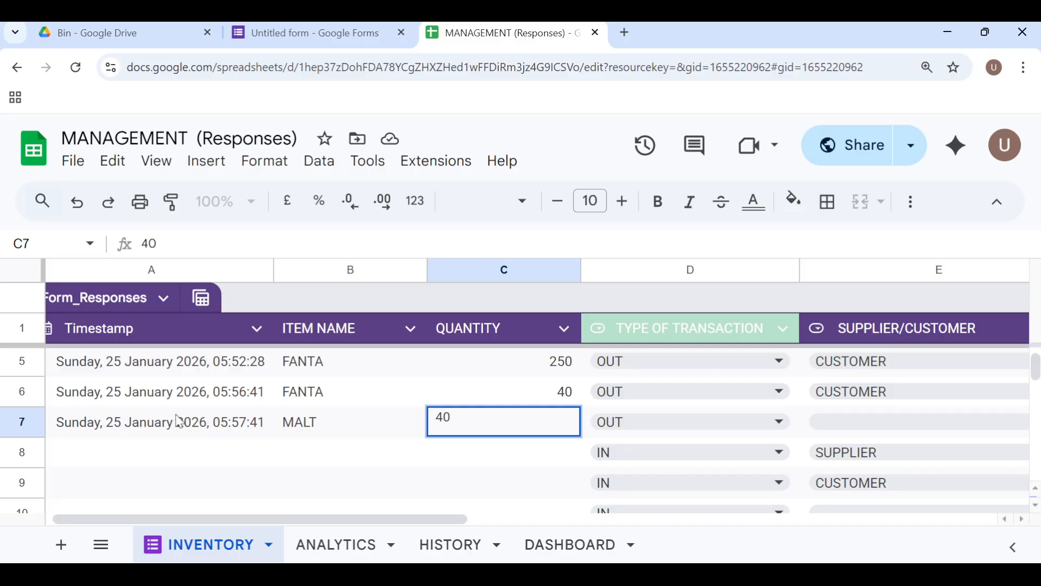
left_click(725, 422)
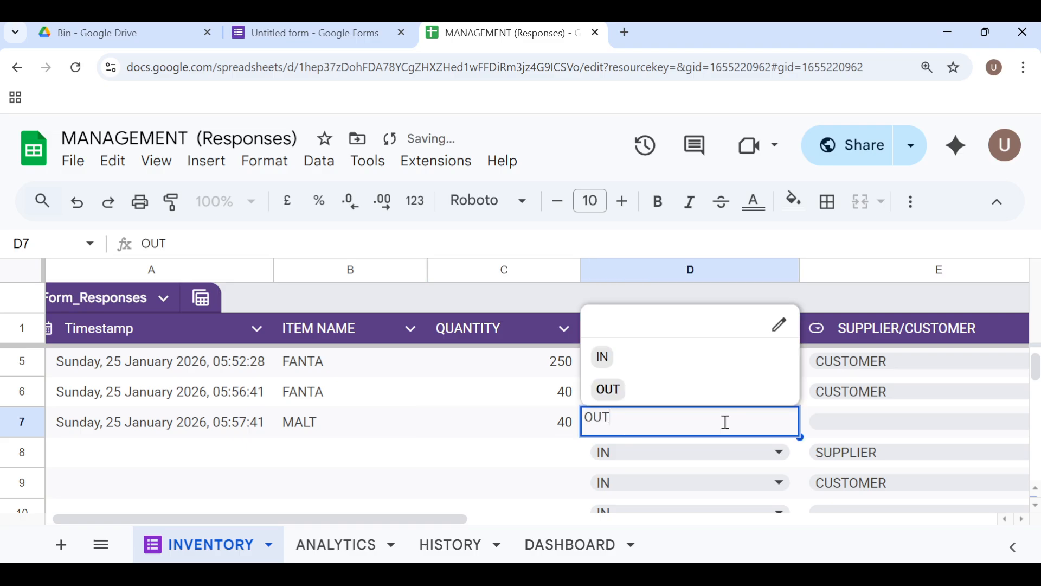
left_click(644, 403)
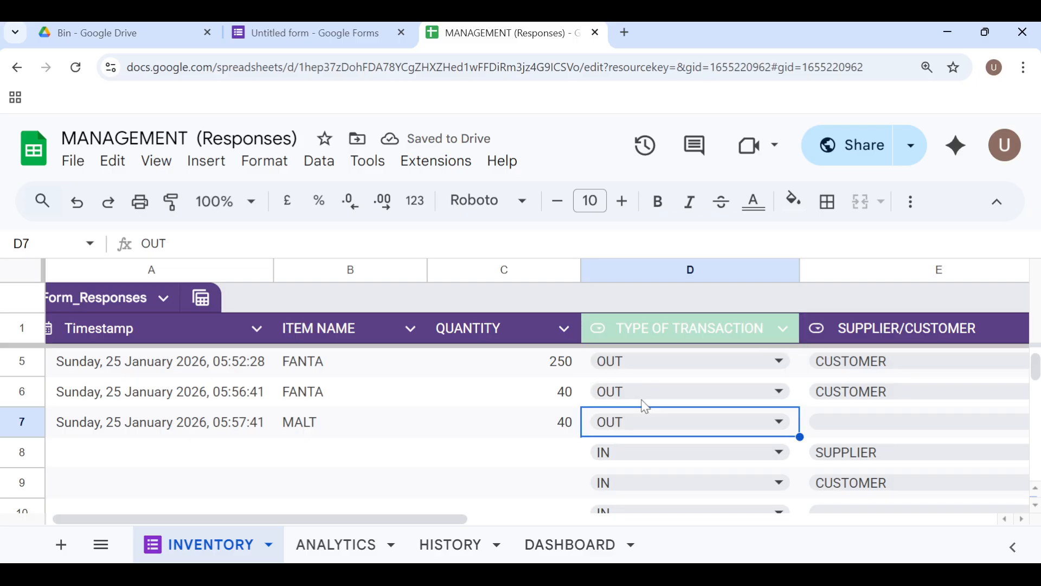
- Check the FANTA and MALT current stock in the ANALYTICS sheet and the low stock alert in the DASHBOARD sheet
left_click(340, 550)
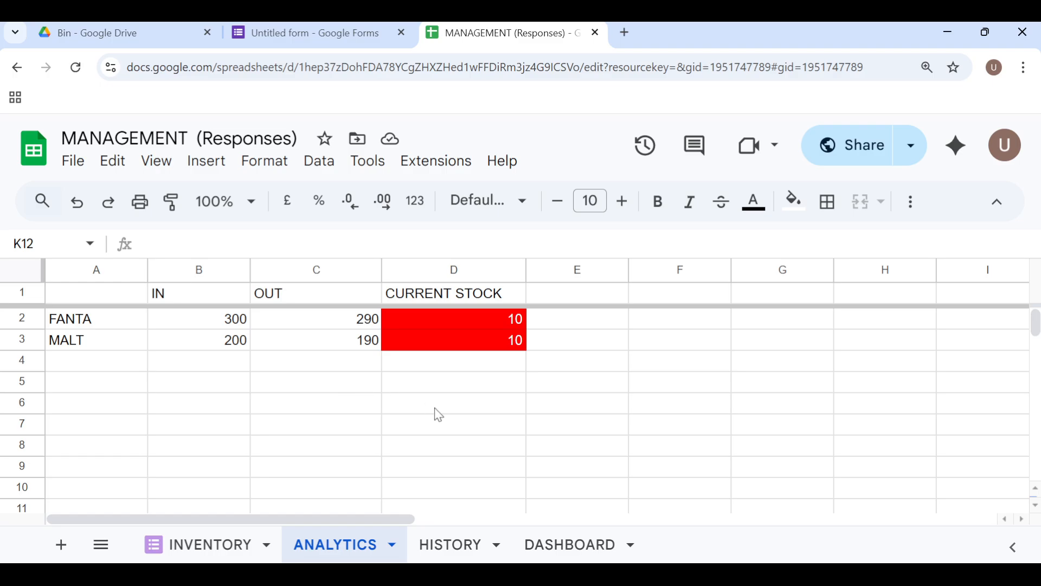
left_click(584, 539)
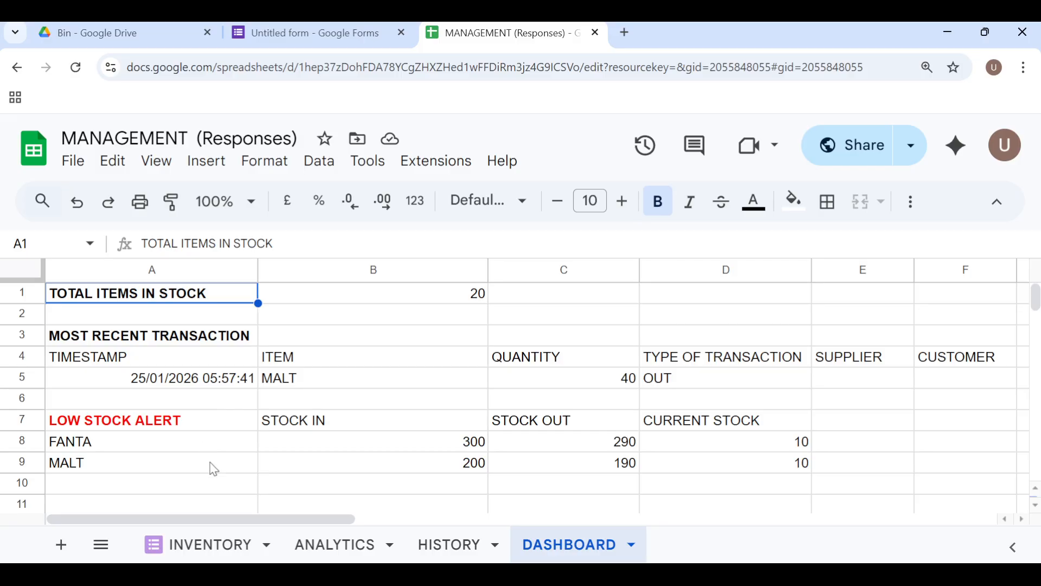
- Add a FANTA entry with a quantity of 100 in row 8 of the INVENTORY sheet
left_click(207, 544)
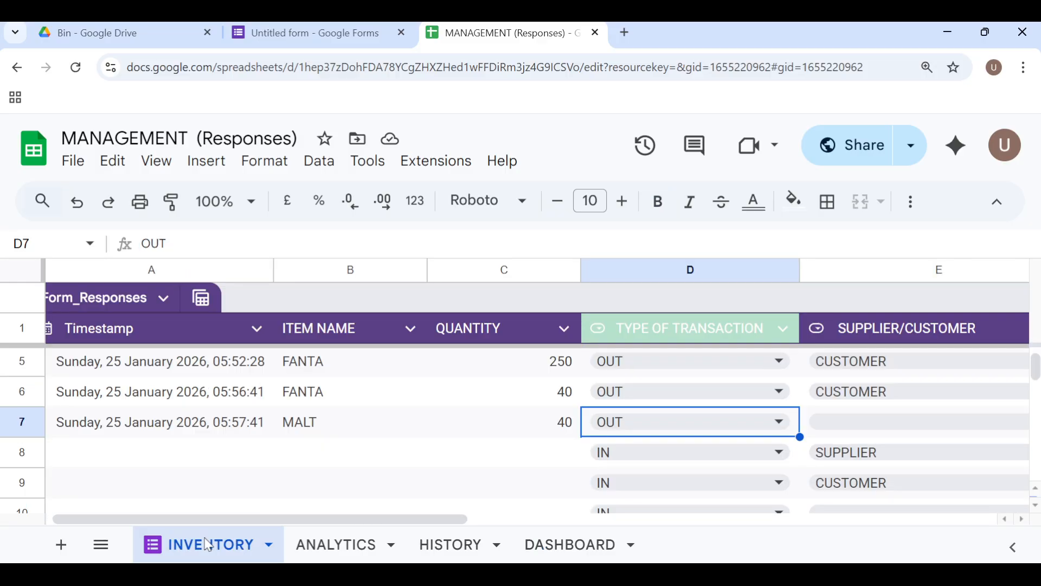
left_click(293, 451)
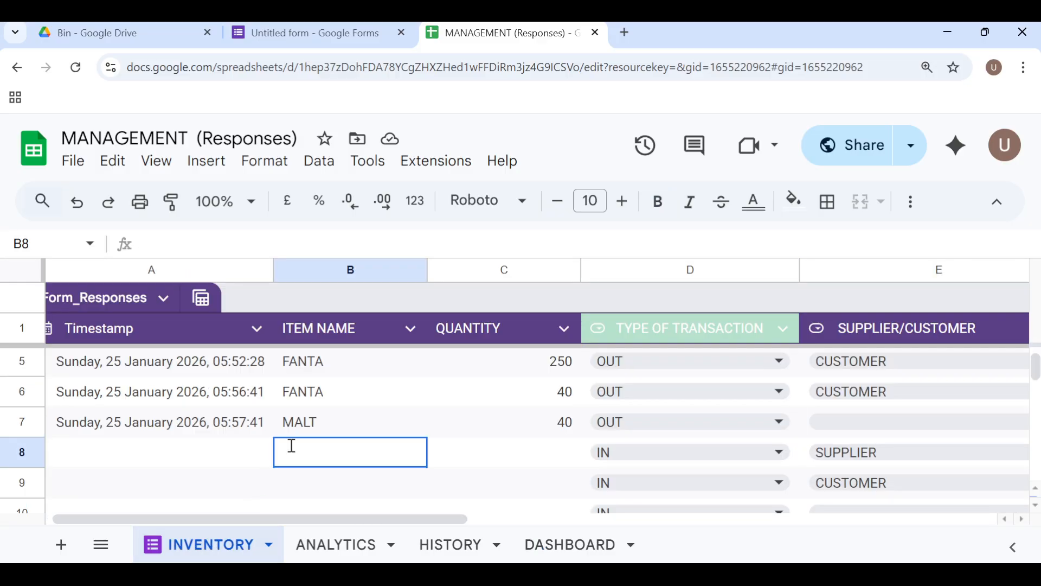
double_click(291, 445)
type("FANTA")
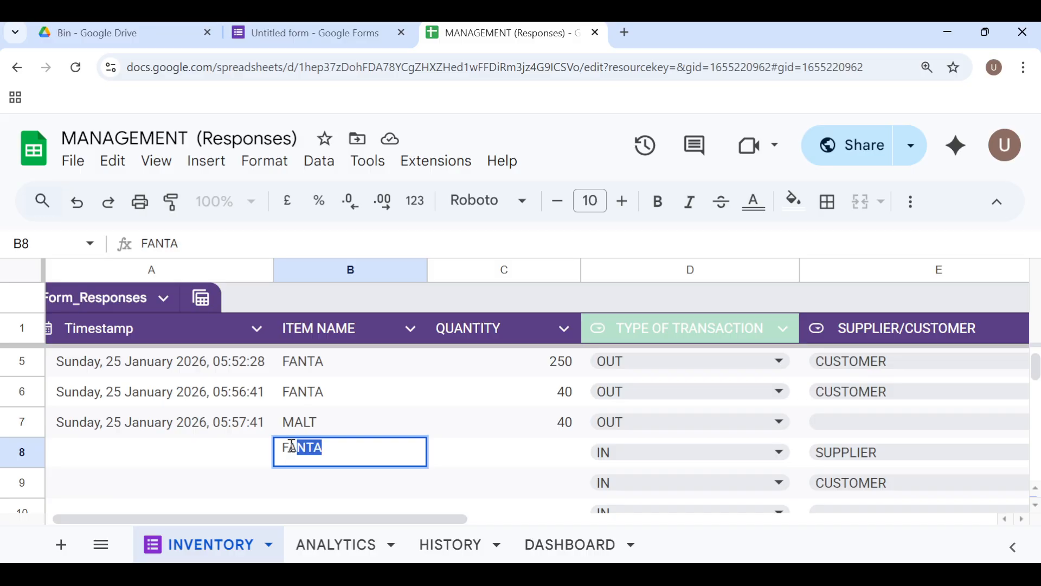
key("Tab")
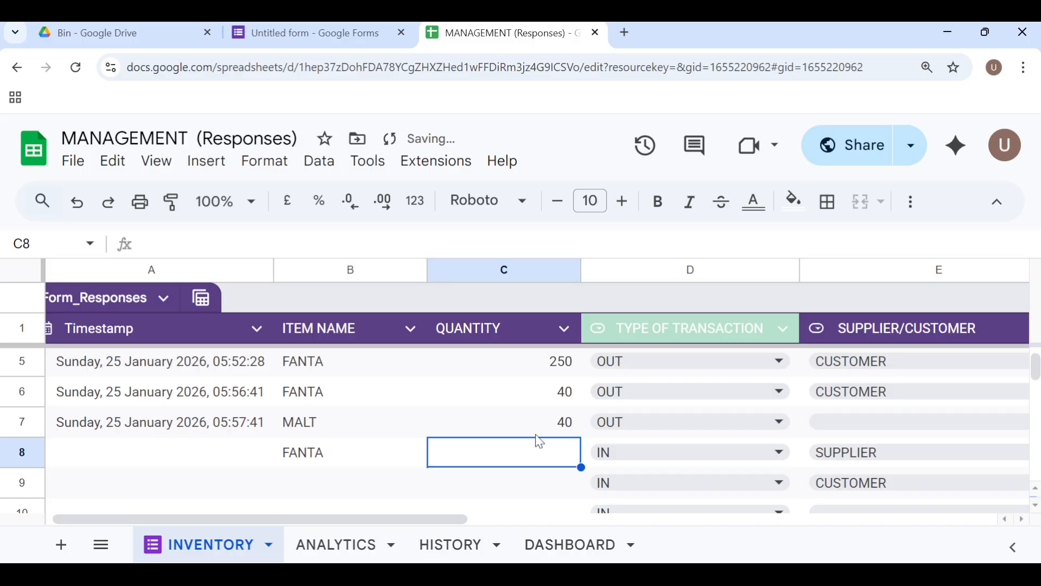
double_click(533, 462)
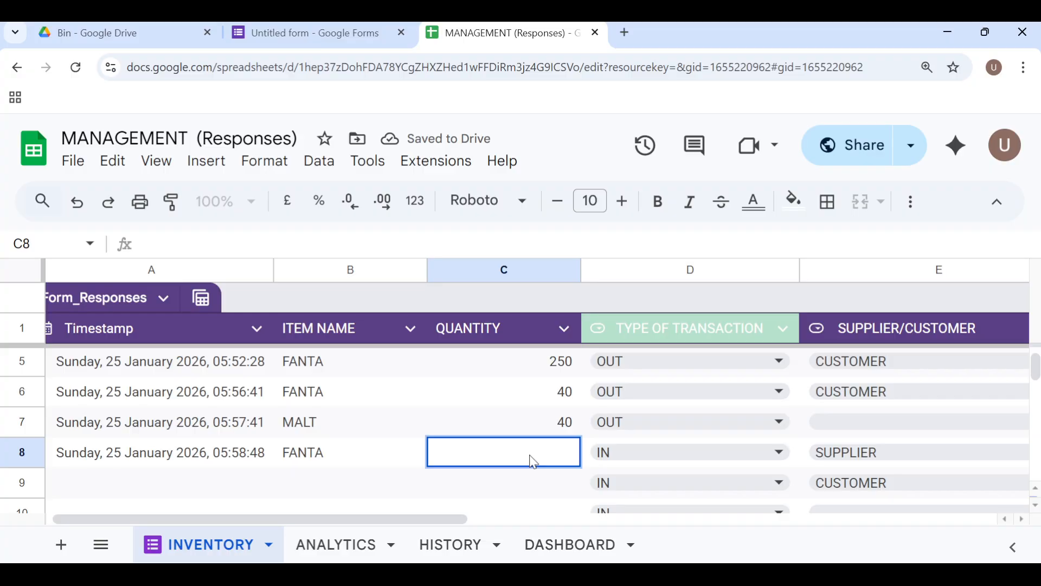
type("100")
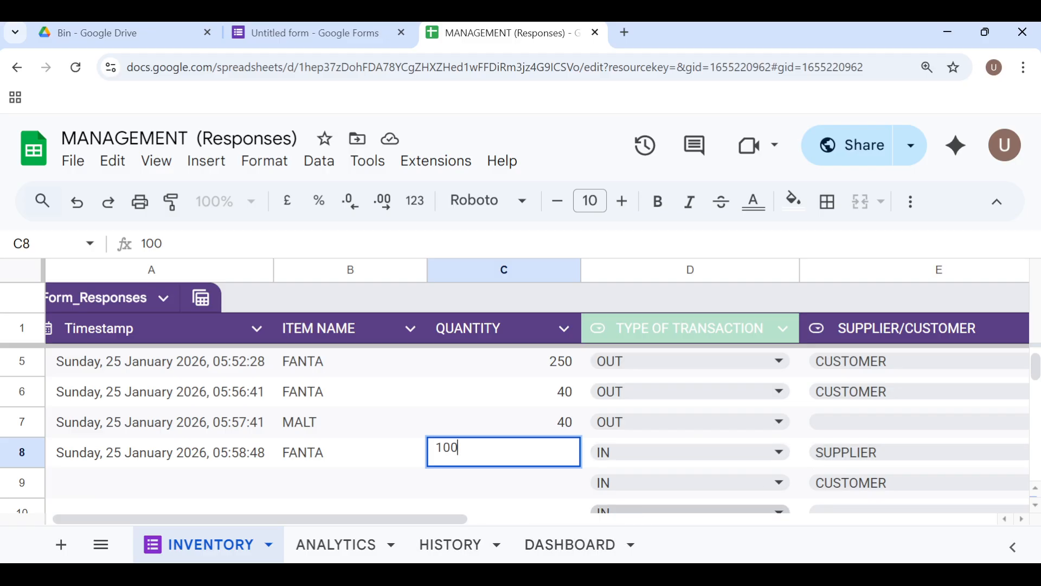
- Check FANTA's current stock in the ANALYTICS sheet and the low stock alert in the DASHBOARD sheet
left_click(335, 553)
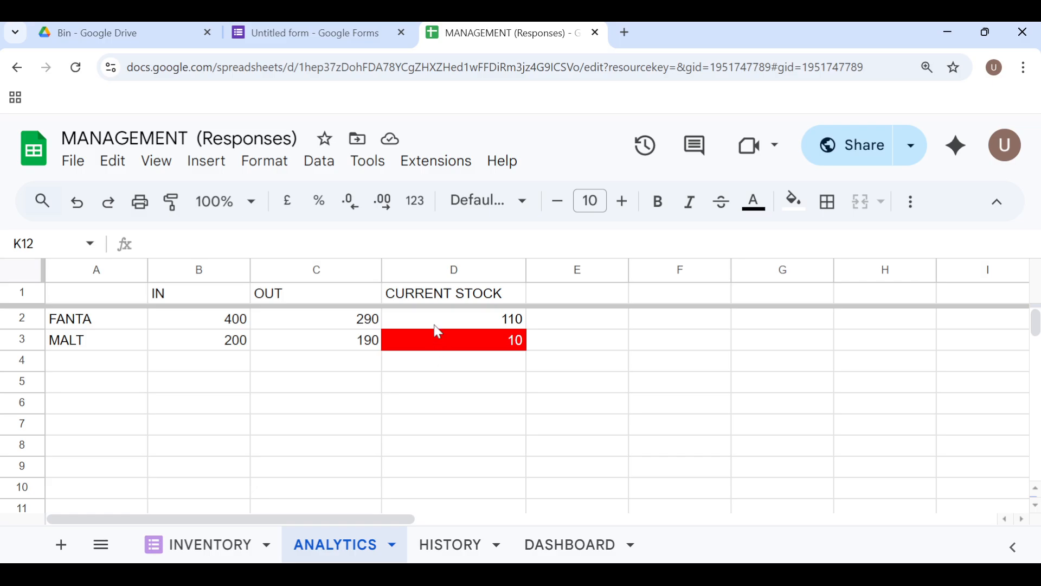
left_click(581, 541)
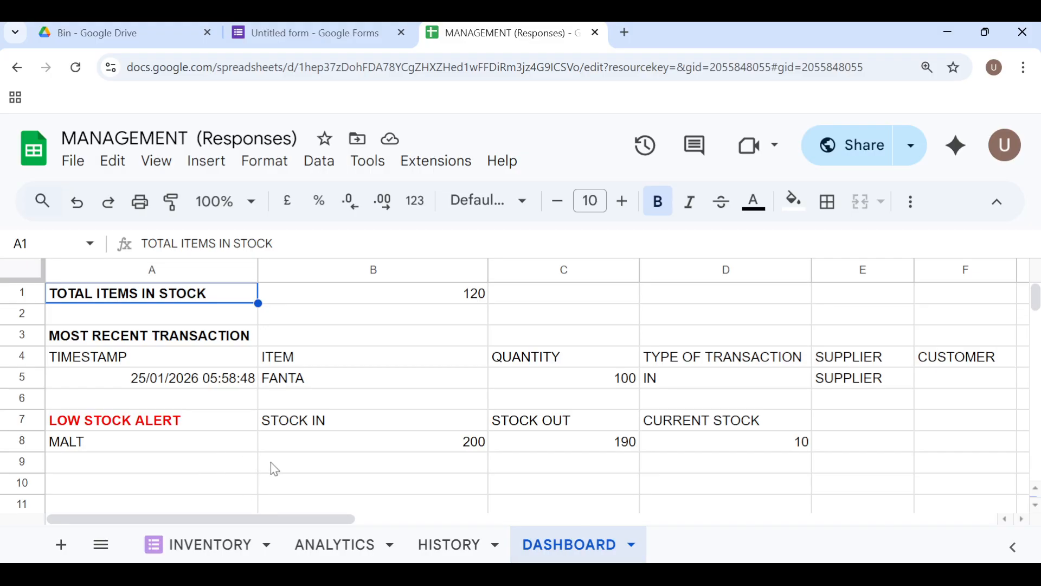
- Add a MALT entry with a quantity of 50 in row 9 of the INVENTORY sheet
left_click(216, 547)
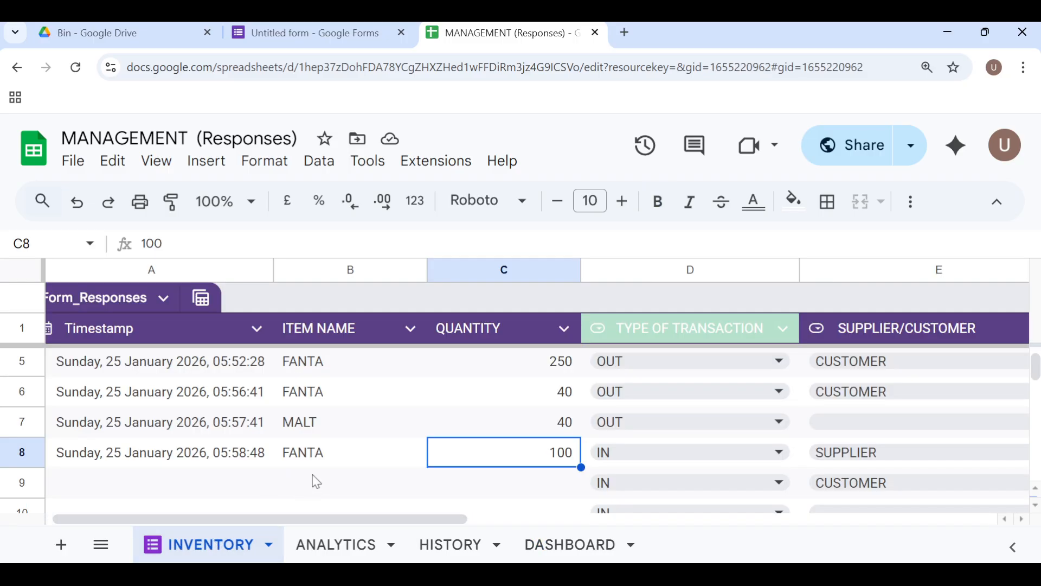
left_click(316, 481)
double_click(314, 475)
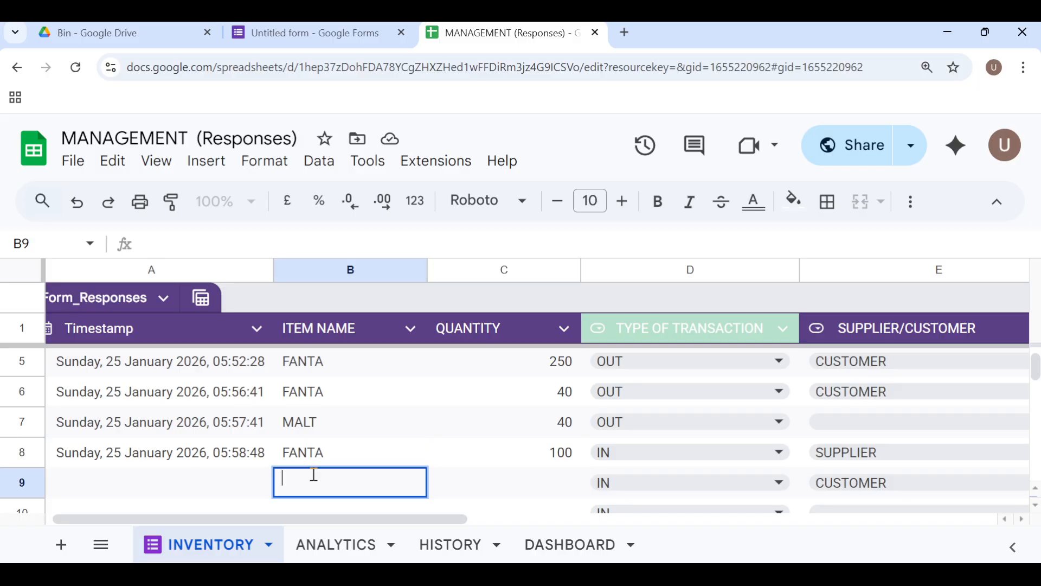
type("MALT")
key("Tab")
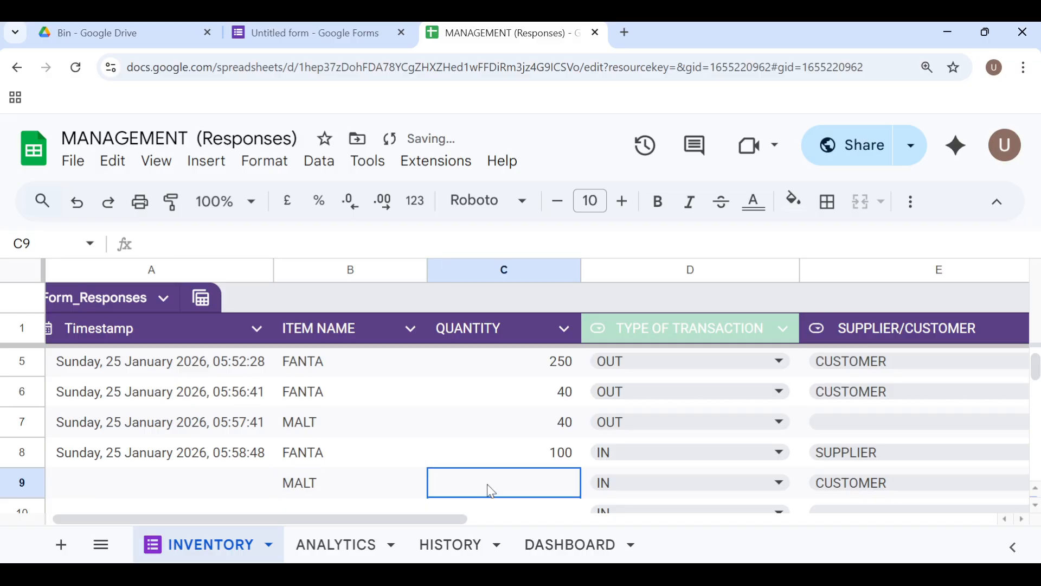
double_click(488, 483)
type("50")
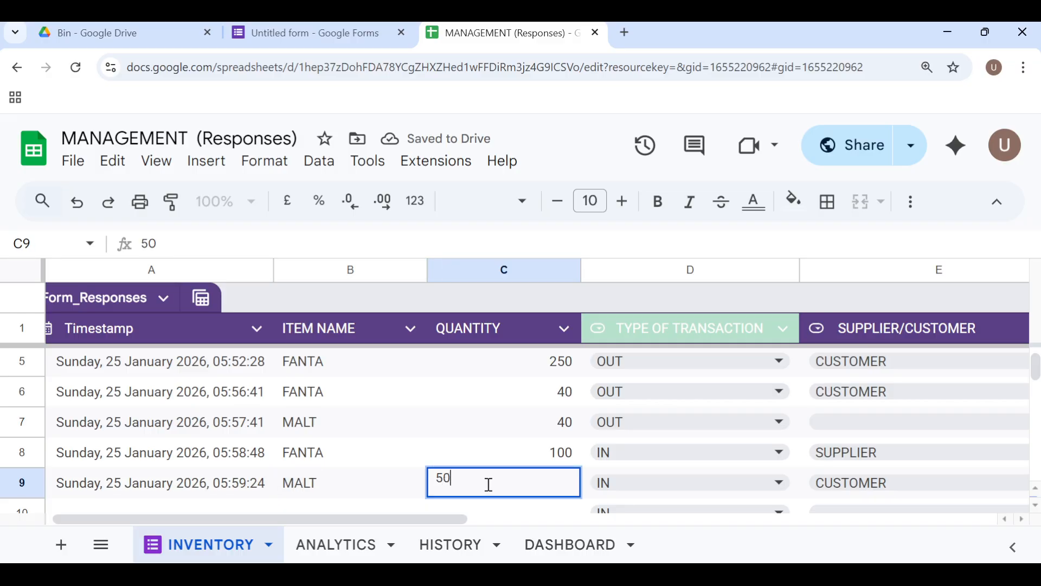
- Check MALT's current stock in the ANALYTICS sheet and the total items and low stock alert in the DASHBOARD sheet
left_click(343, 555)
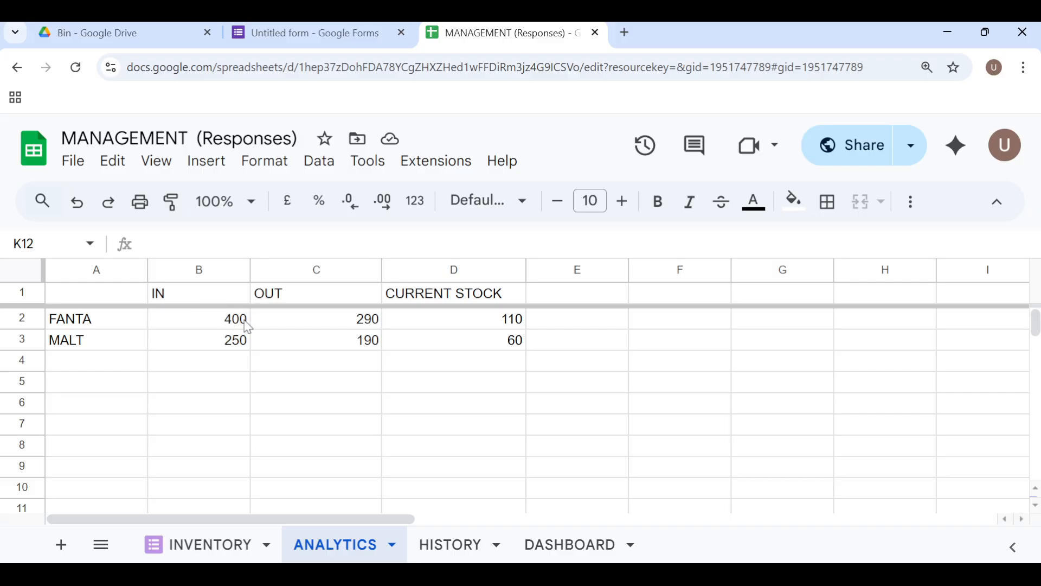
left_click(567, 554)
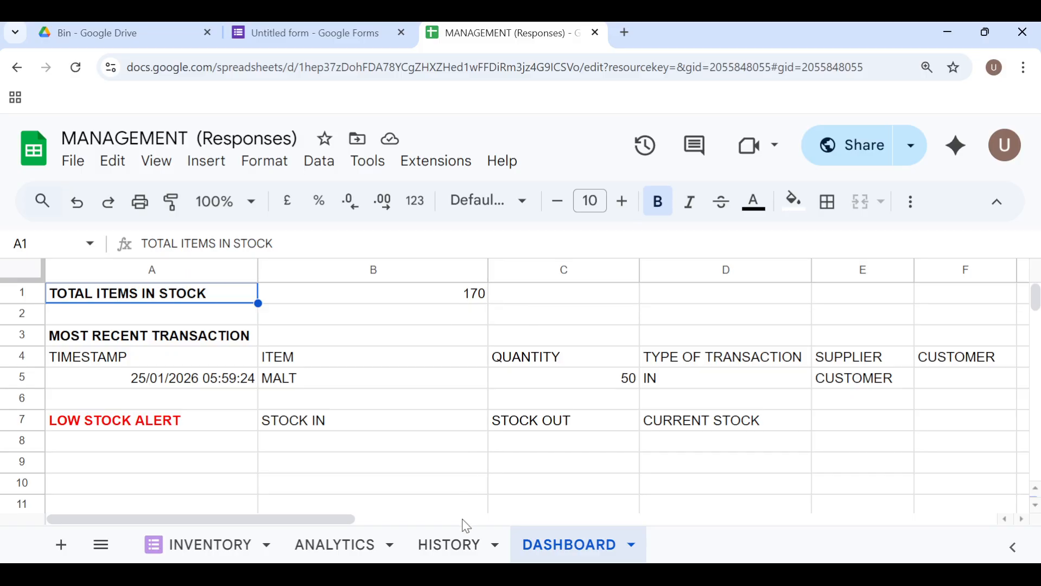
- Change the item name in B1 of the HISTORY sheet to FANTA to list that item's transactions
left_click(465, 548)
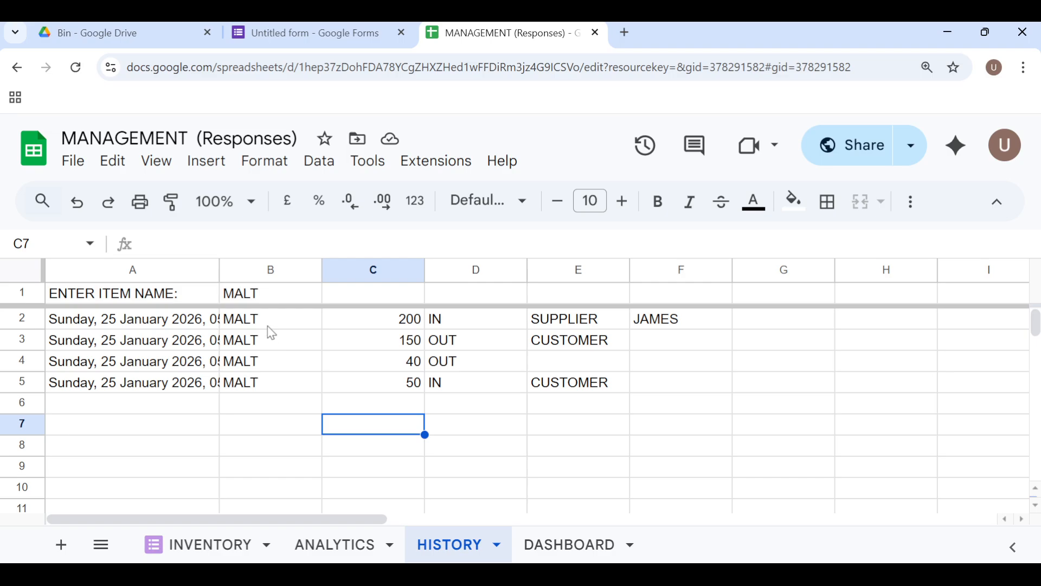
left_click(275, 294)
double_click(274, 294)
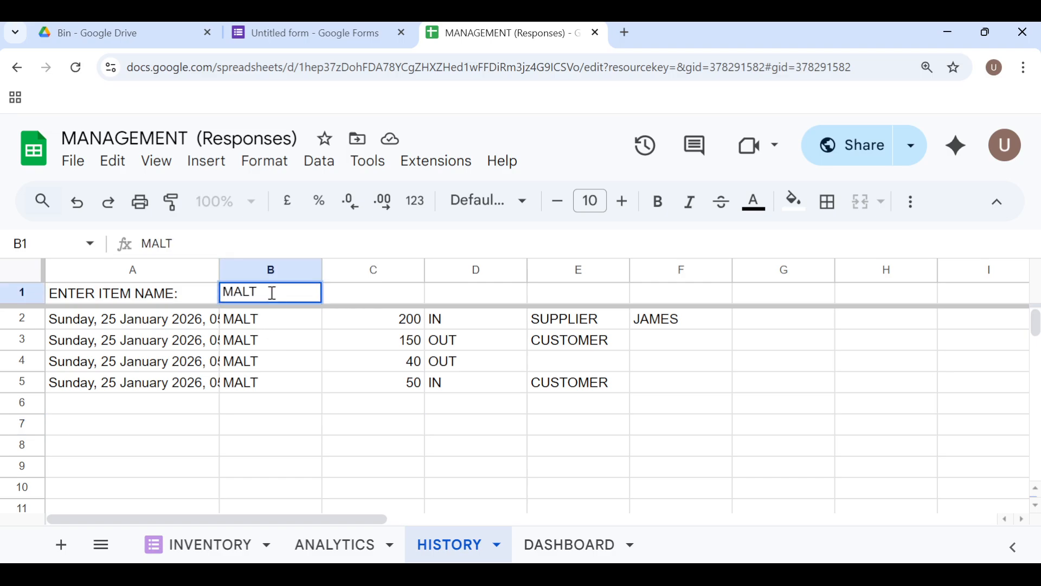
key("BackSpace")
key("BackSpace")
key("BackSpace")
key("BackSpace")
type("FA")
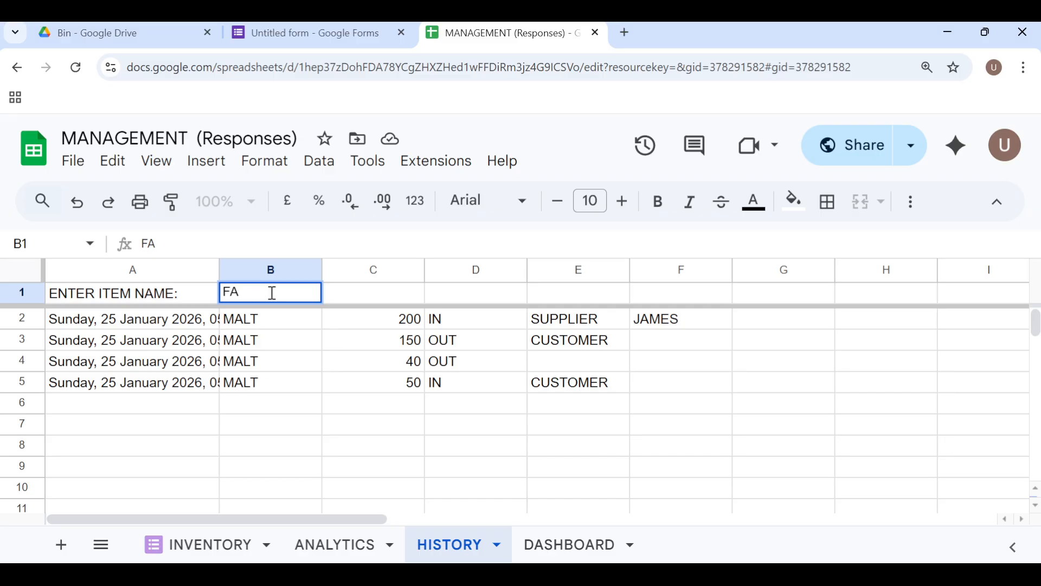
type("NTA")
key("Return")
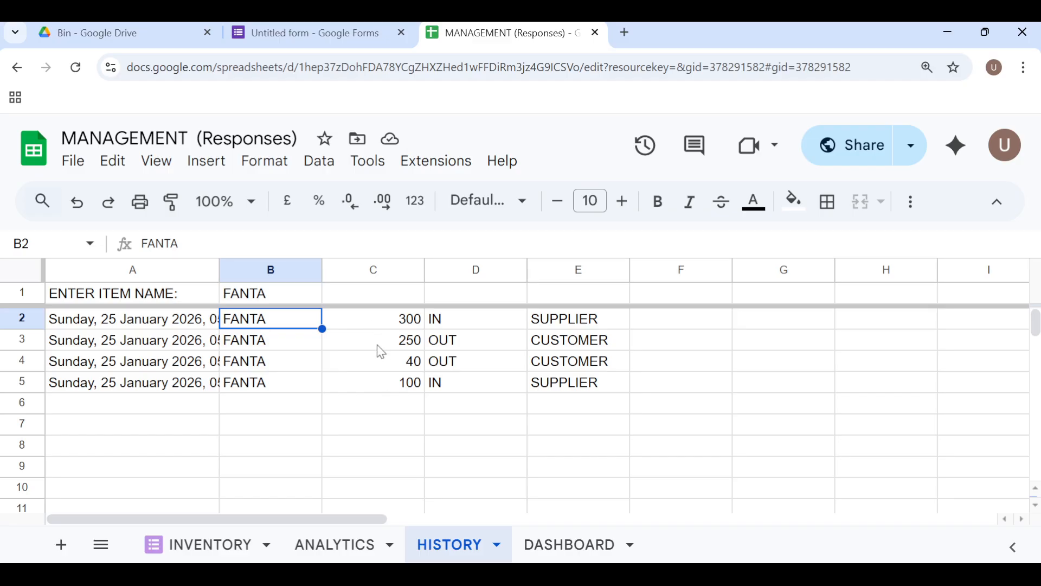
- Review the recorded transactions in the INVENTORY sheet and the stock summary in the DASHBOARD sheet
left_click(186, 548)
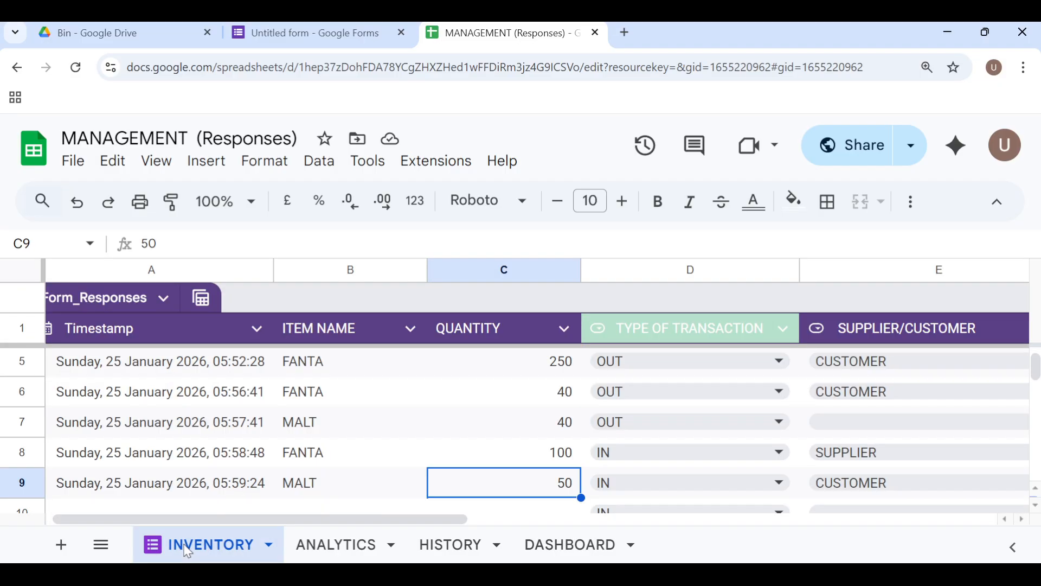
scroll(332, 444, "down", 4)
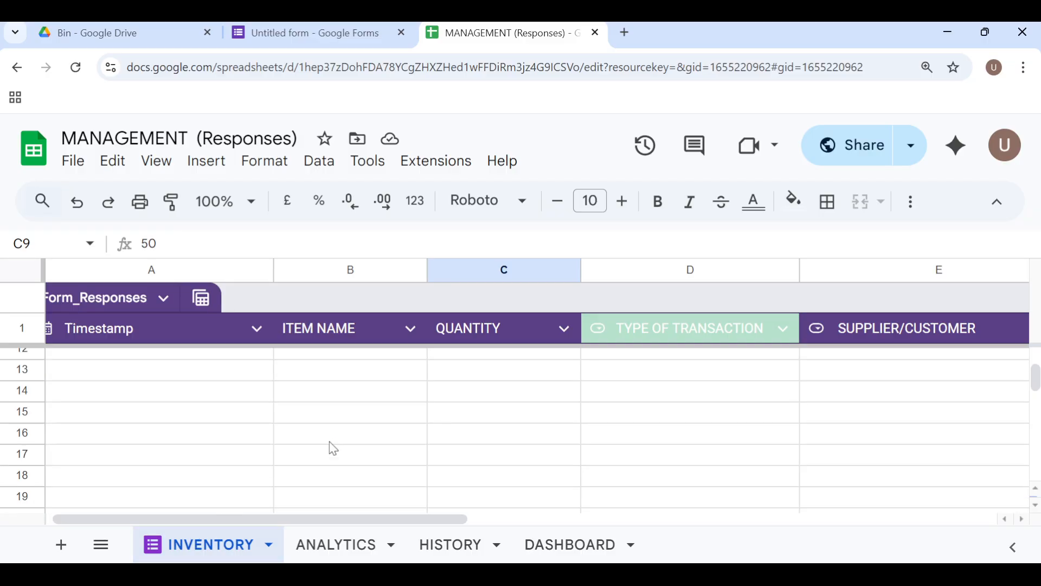
scroll(333, 448, "up", 2)
scroll(333, 448, "up", 3)
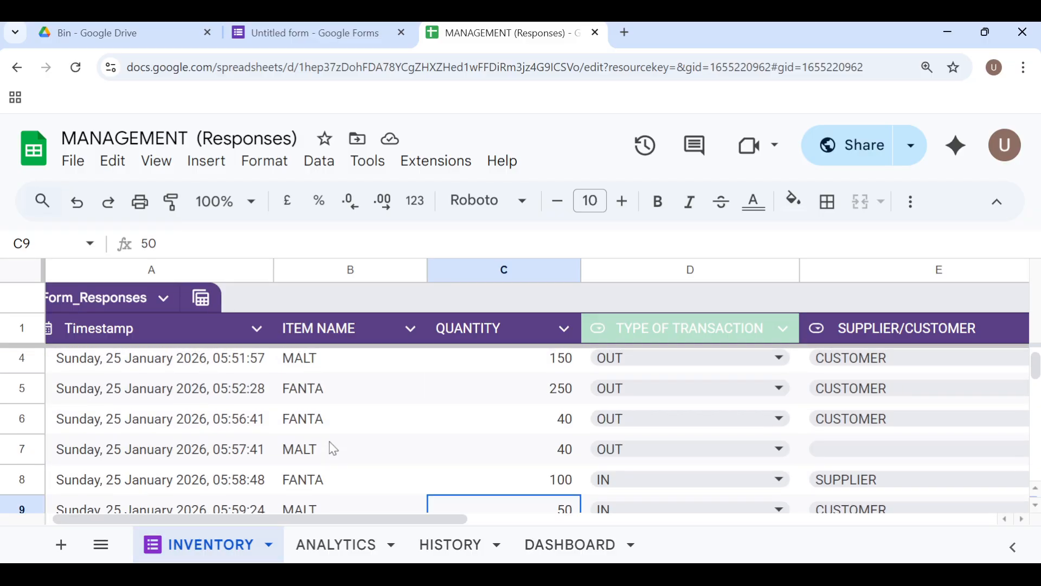
scroll(333, 448, "down", 4)
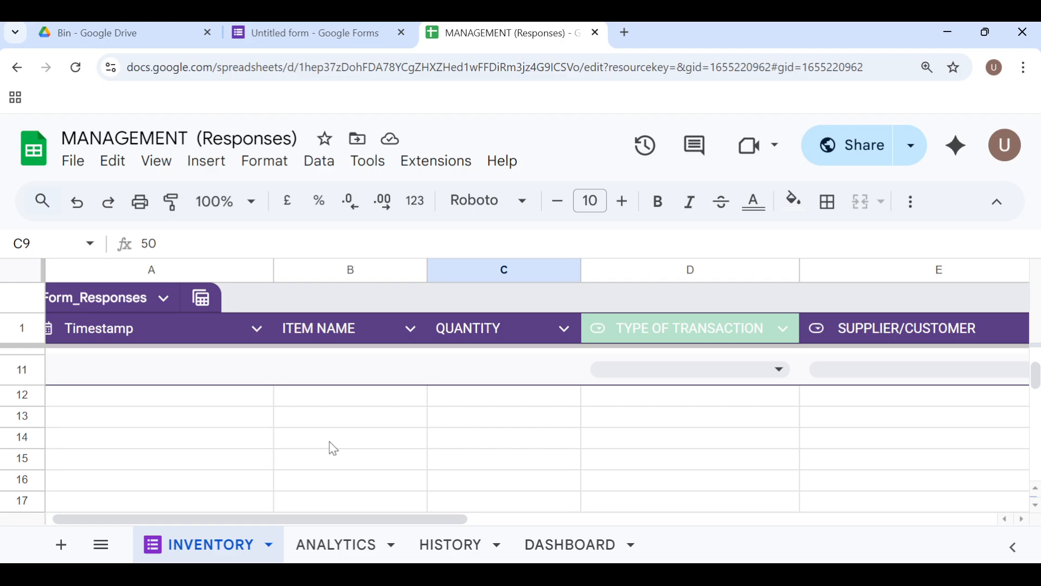
scroll(333, 448, "up", 3)
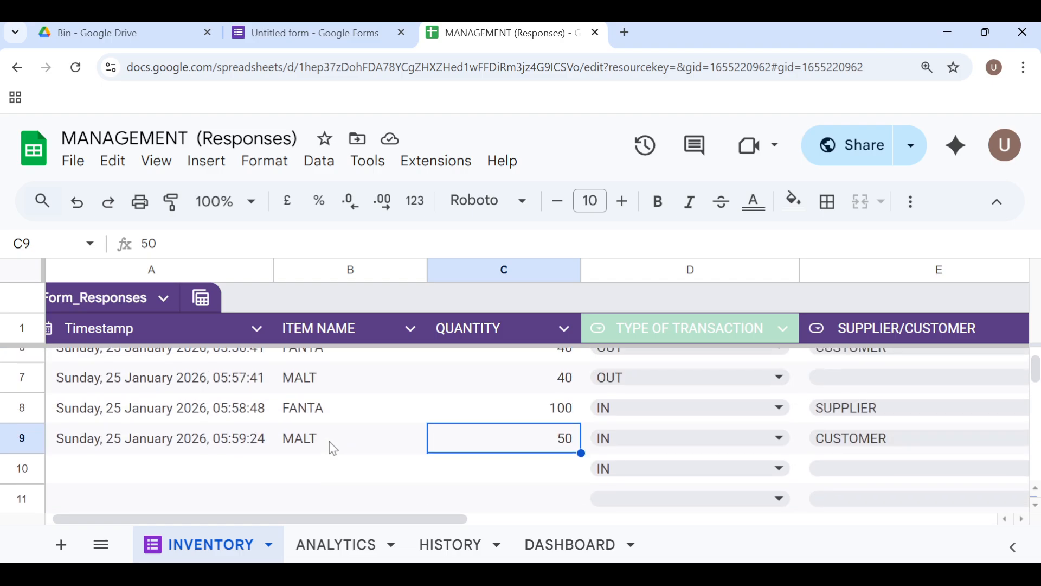
scroll(333, 448, "up", 2)
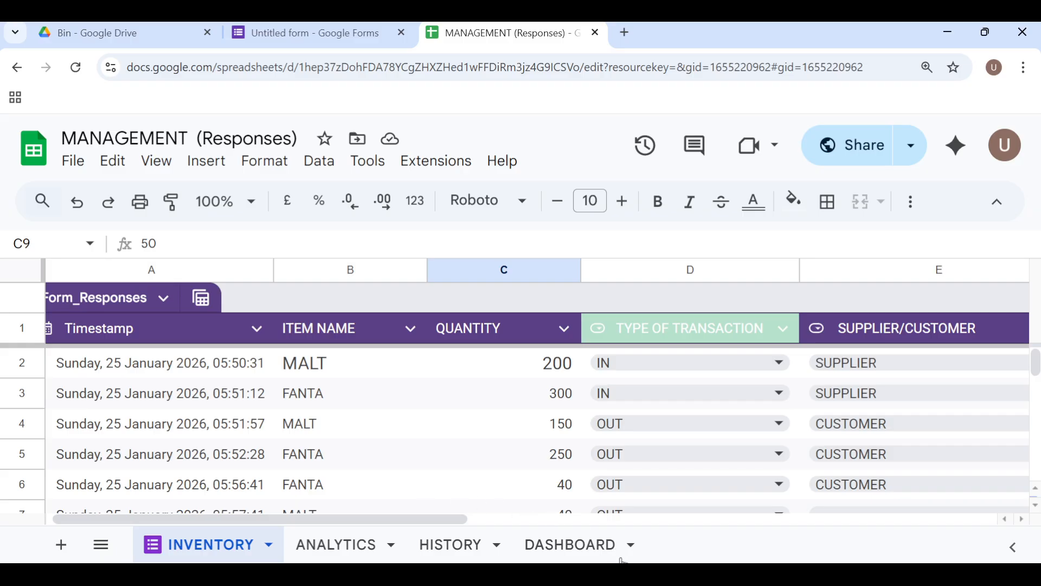
left_click(602, 552)
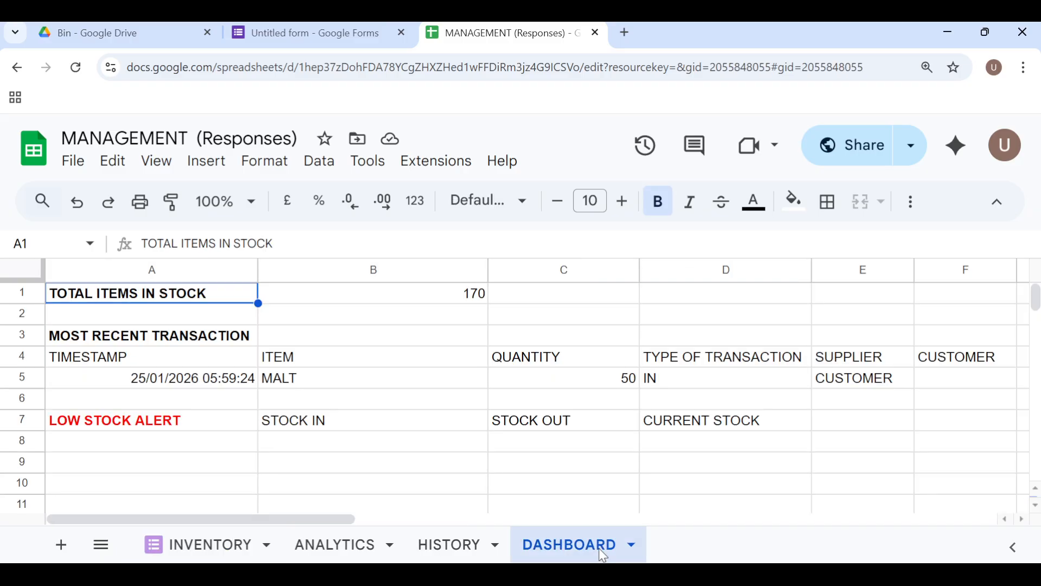